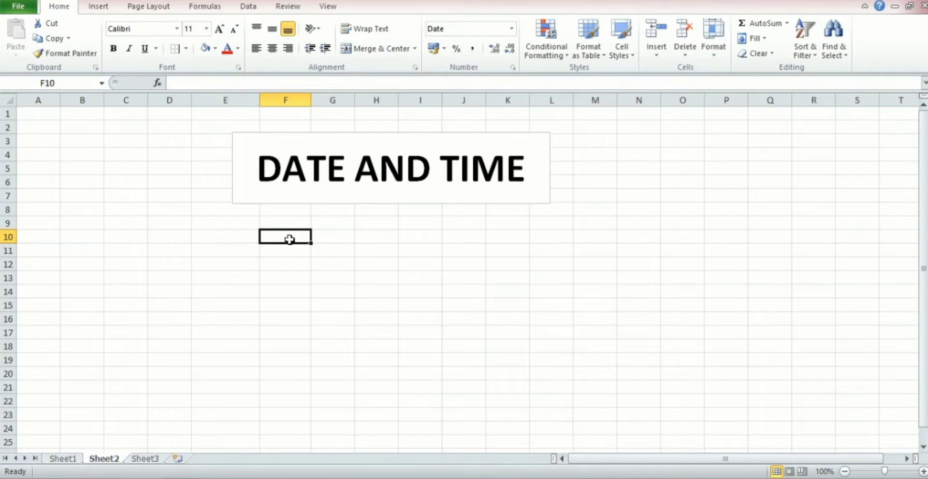
Step: Enter the formula =DATE(2020;07;02) in cell F10 and review the entered formula
text(=)
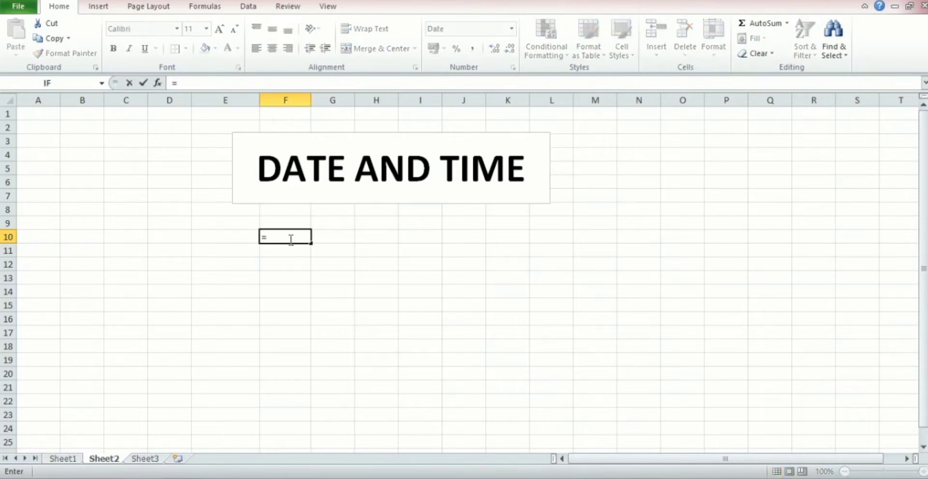
text(DATE)
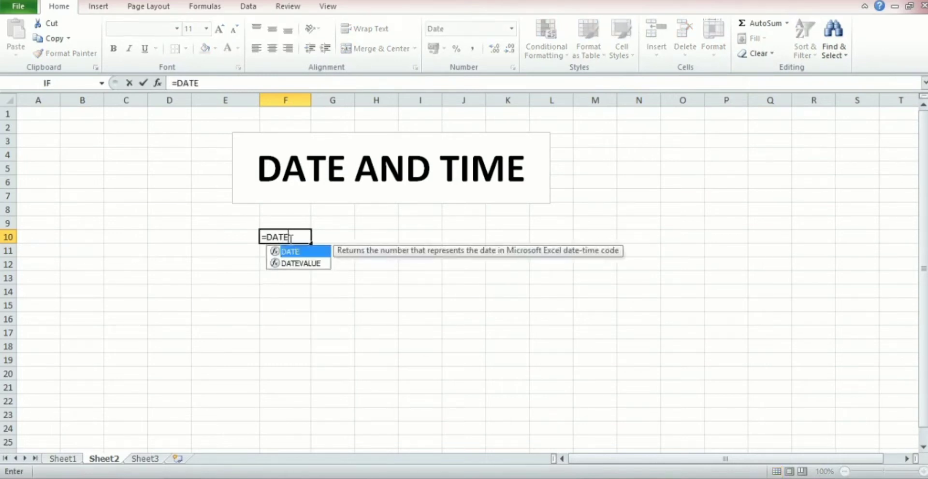
text(()
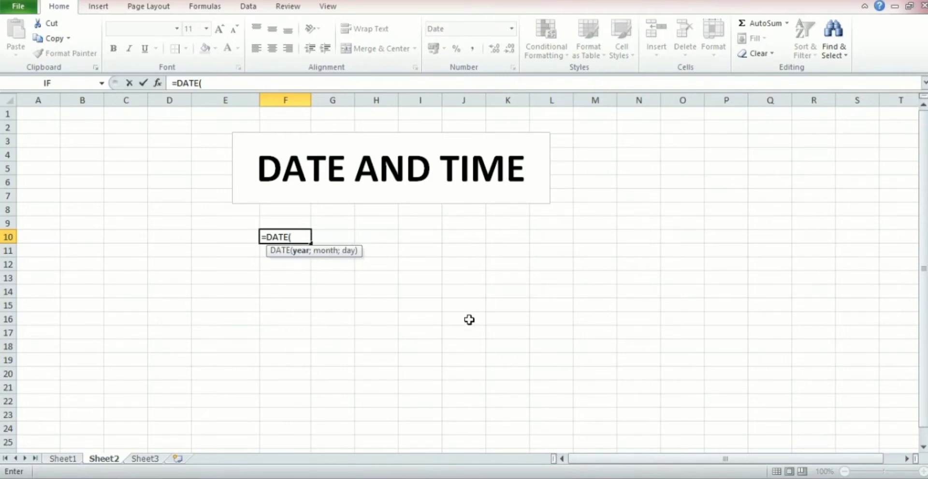
text(2020;)
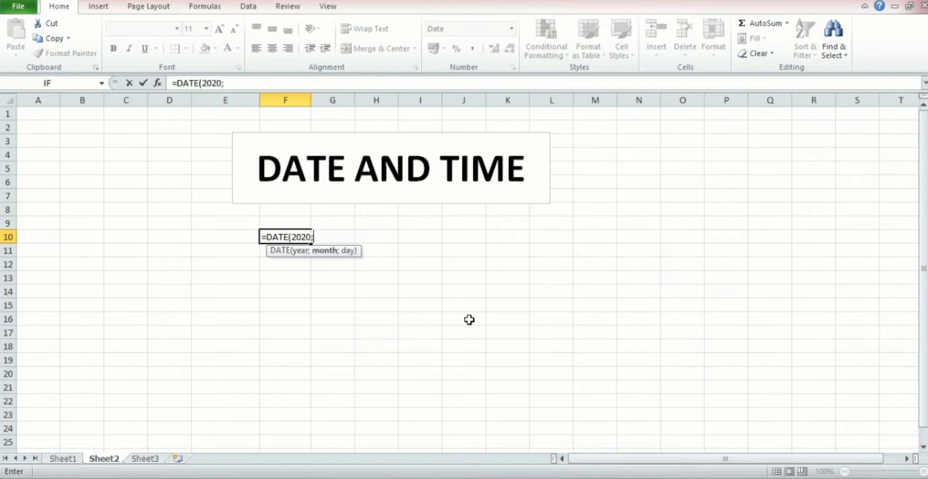
text(07;02))
key(Return)
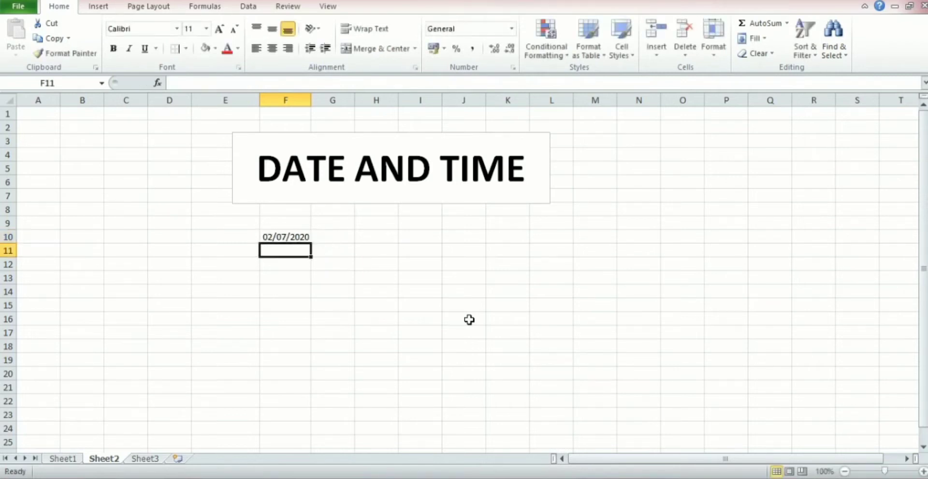
click(288, 237)
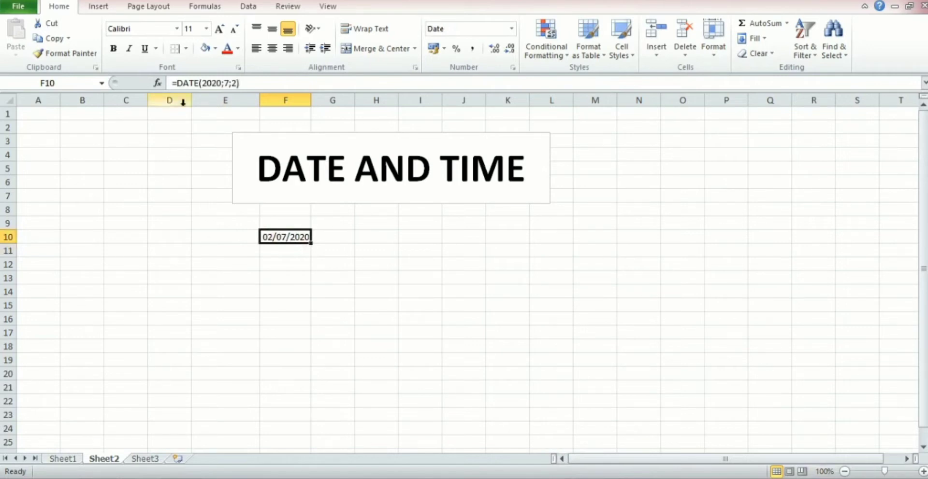
click(243, 82)
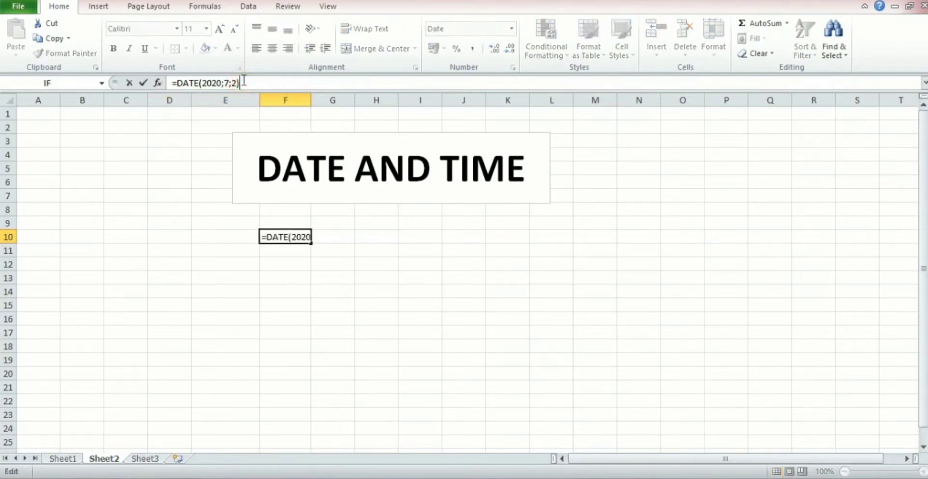
click(183, 84)
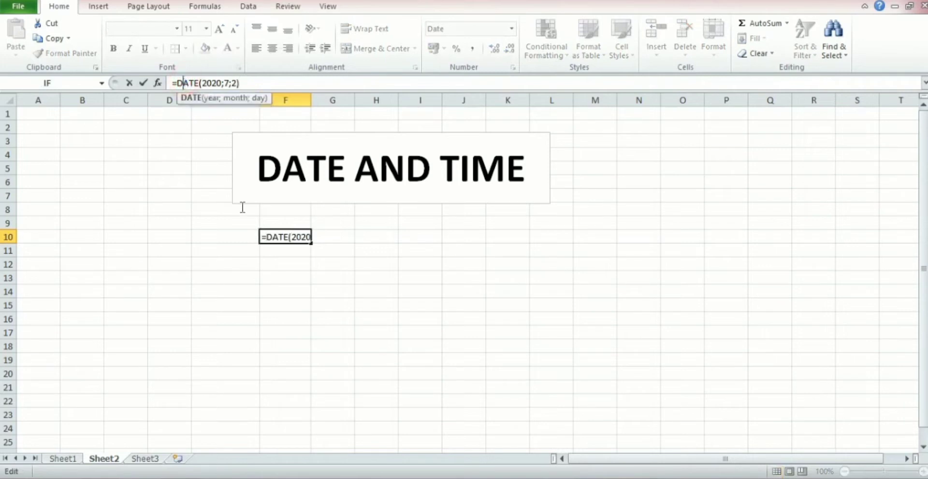
click(341, 236)
click(296, 240)
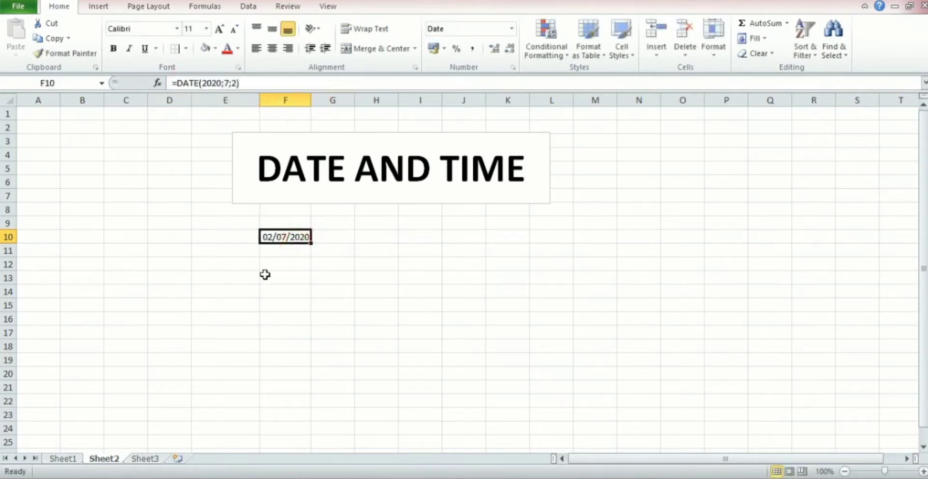
Step: Enter the formula =TIME(22;22;50) in cell H10
click(382, 235)
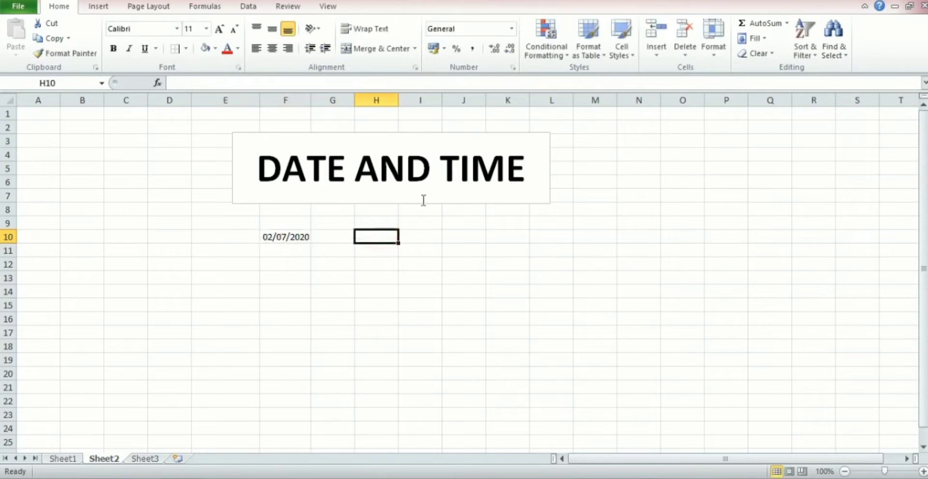
text(=)
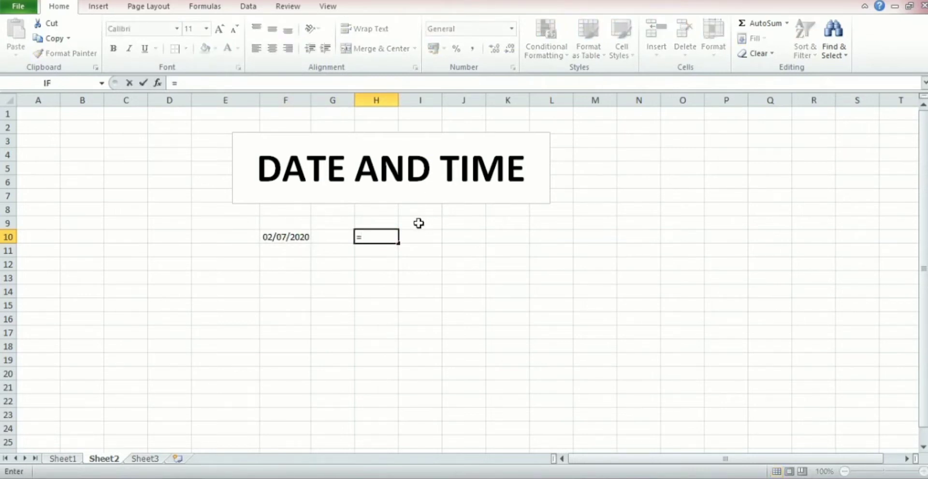
text(TIME)
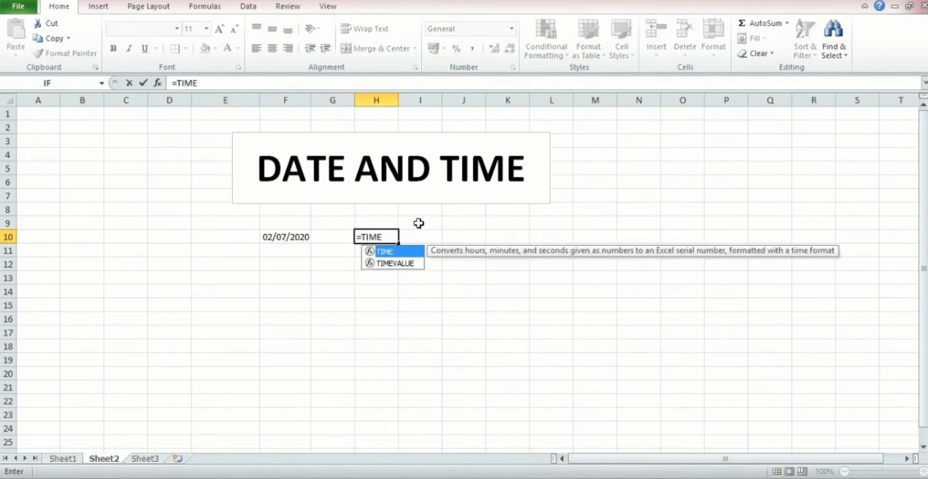
text(()
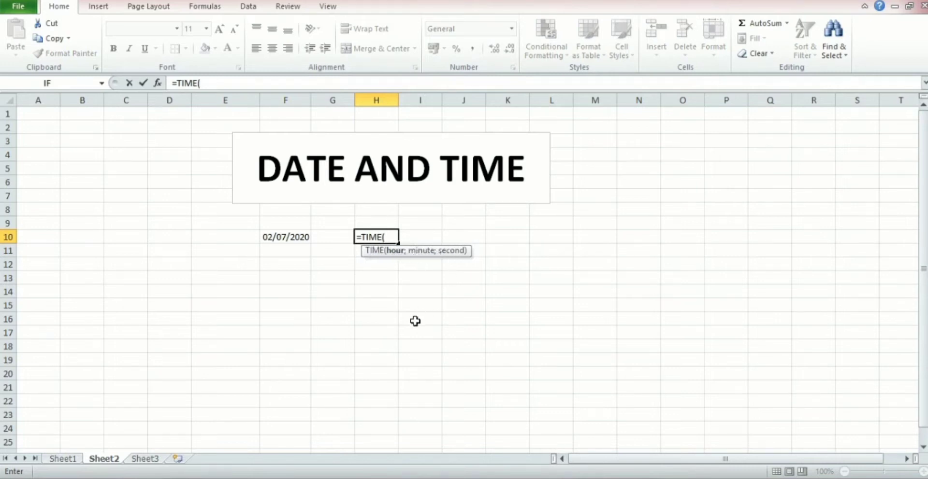
text(22;)
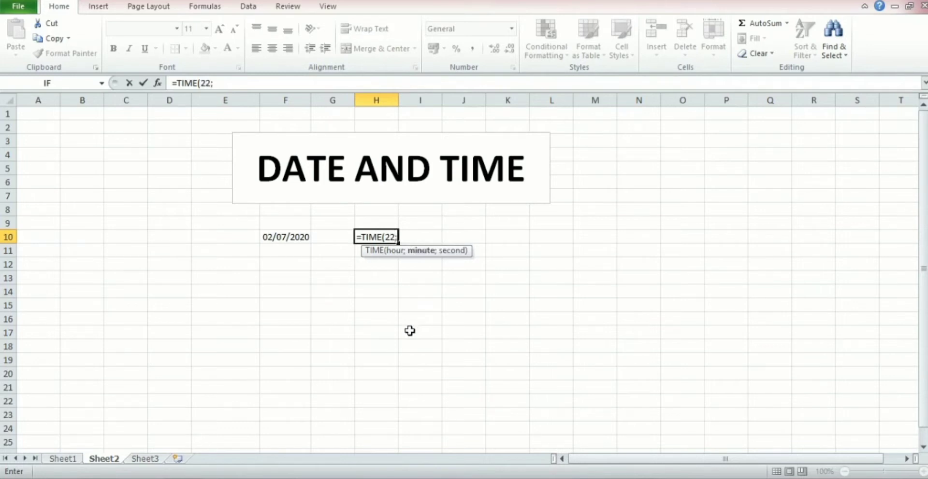
text(22;)
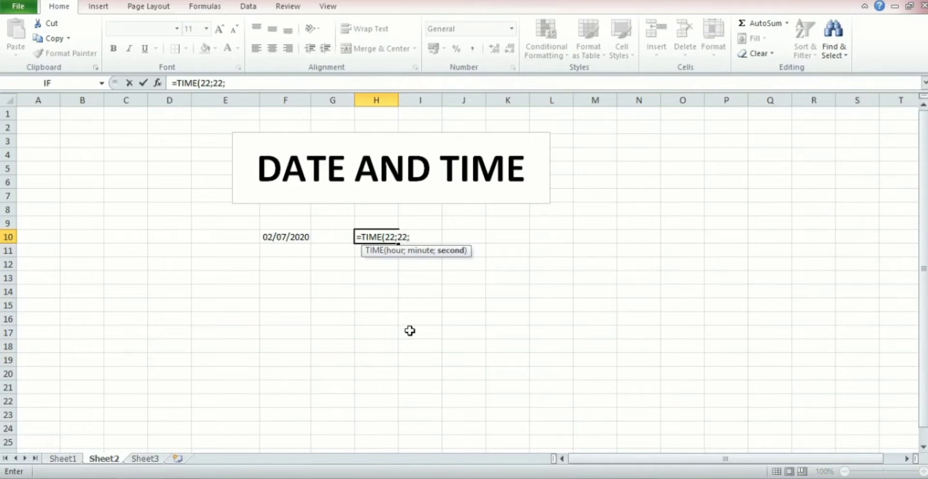
text(50))
key(Return)
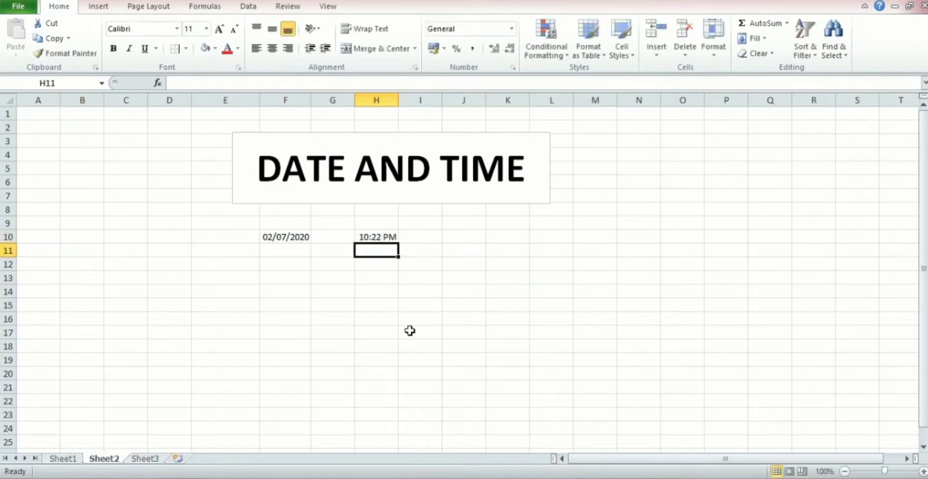
Step: Apply the custom number format h:mm:ss to the time in cell H10
click(392, 238)
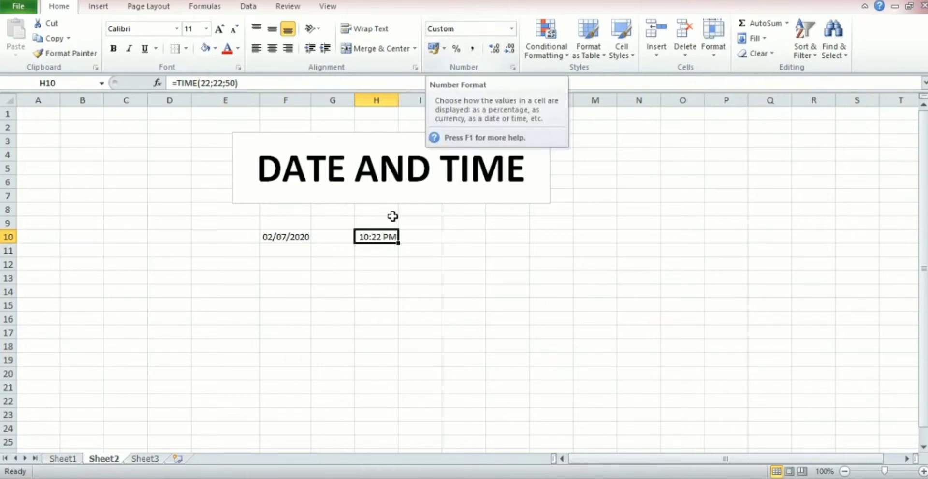
click(511, 28)
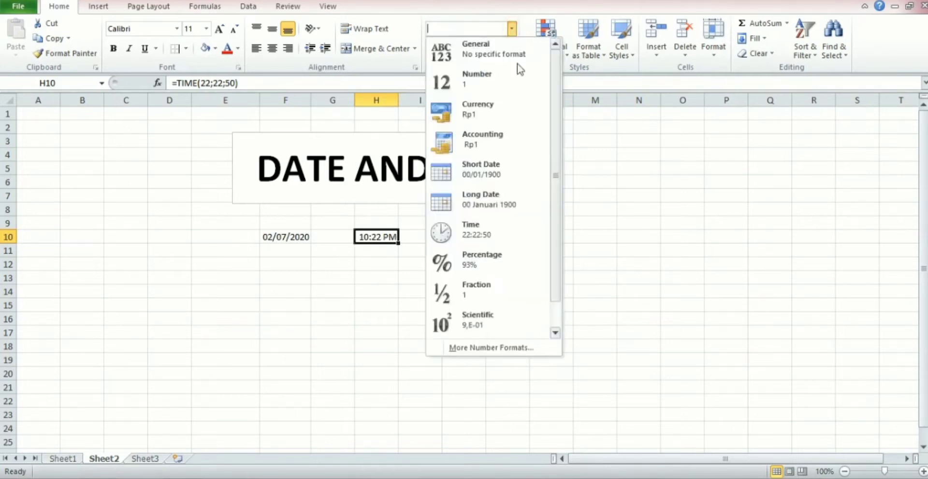
scroll(537, 228, down, 1)
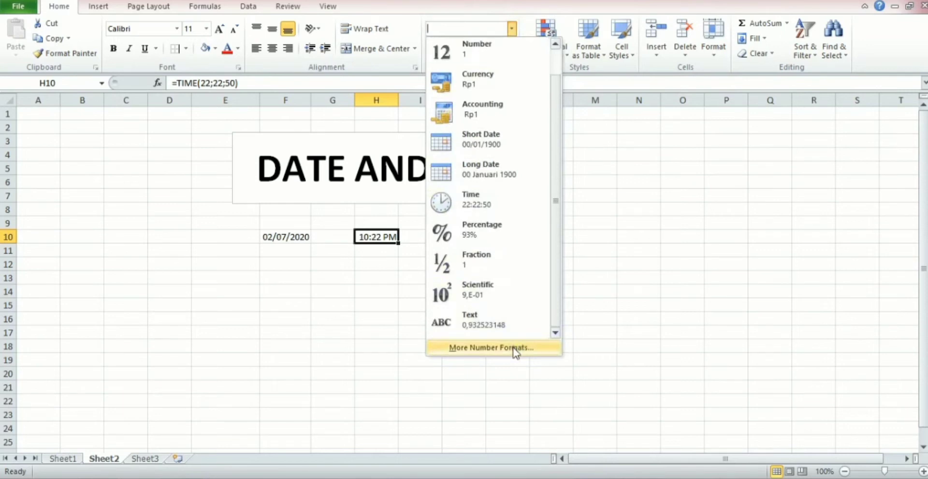
click(528, 348)
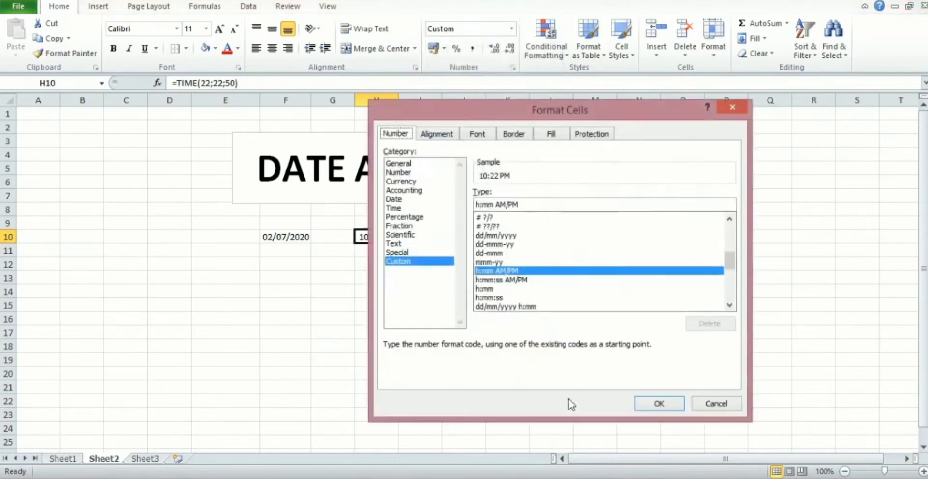
click(392, 262)
click(497, 298)
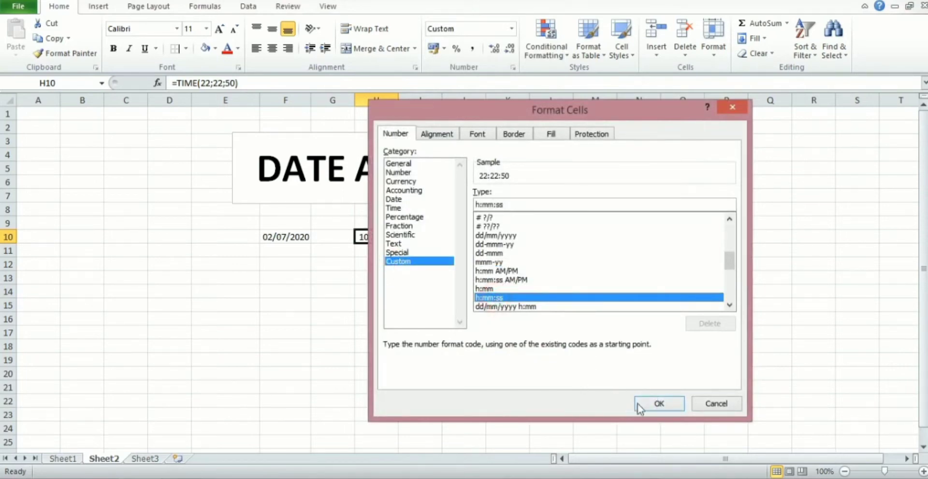
click(658, 405)
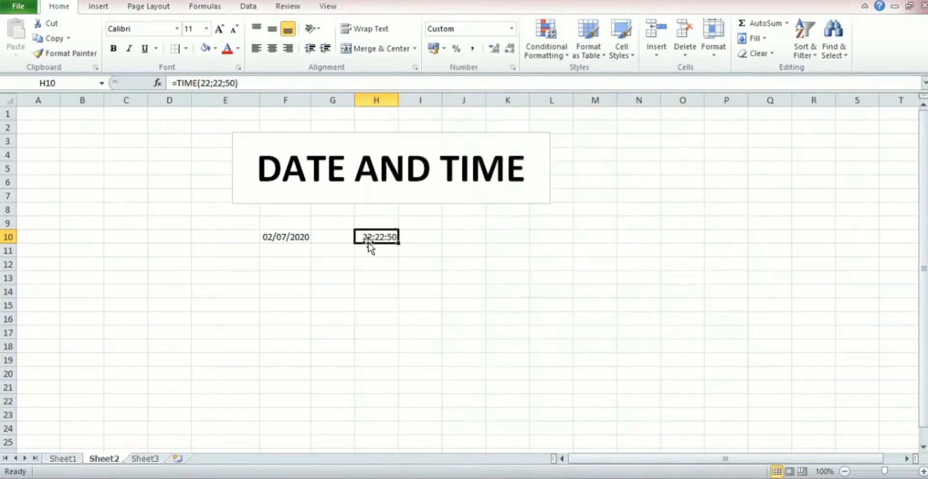
click(388, 249)
click(386, 236)
Step: Extract the hour from the time in H10 by entering =HOUR(H10) in cell J10
click(462, 240)
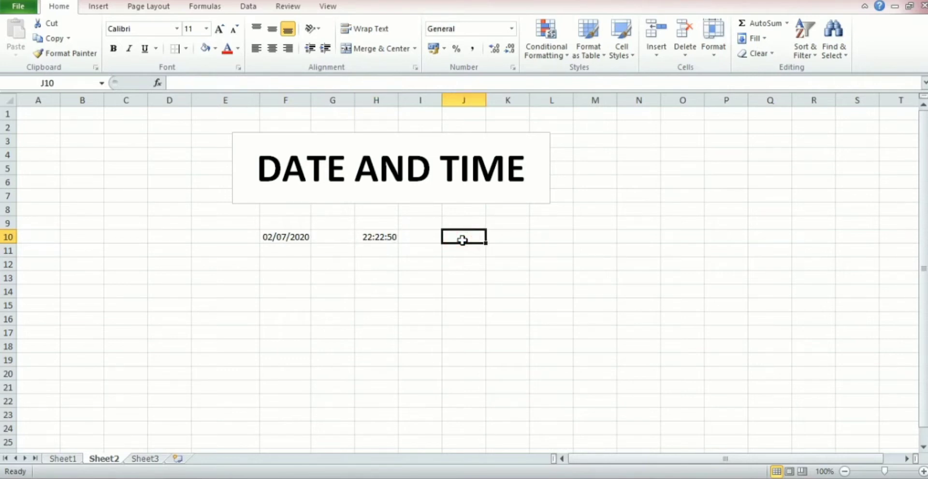
click(462, 240)
click(368, 241)
click(468, 238)
text(=)
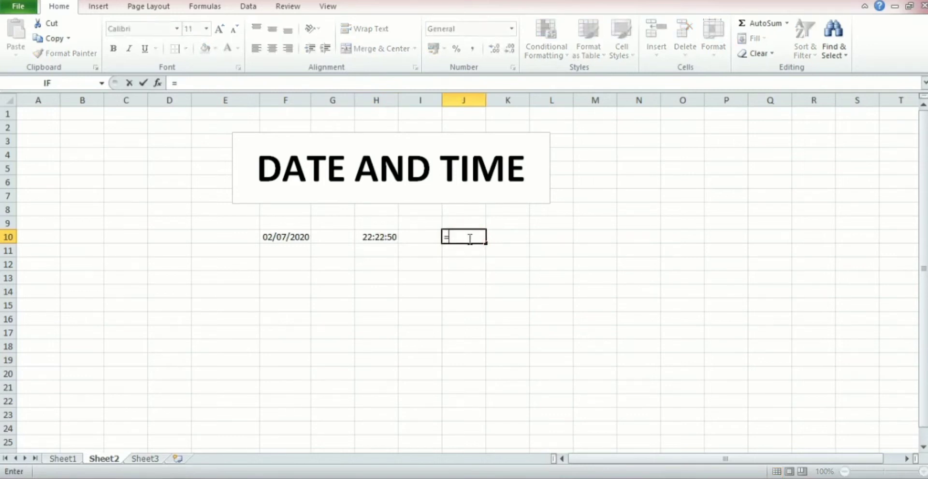
text(HO)
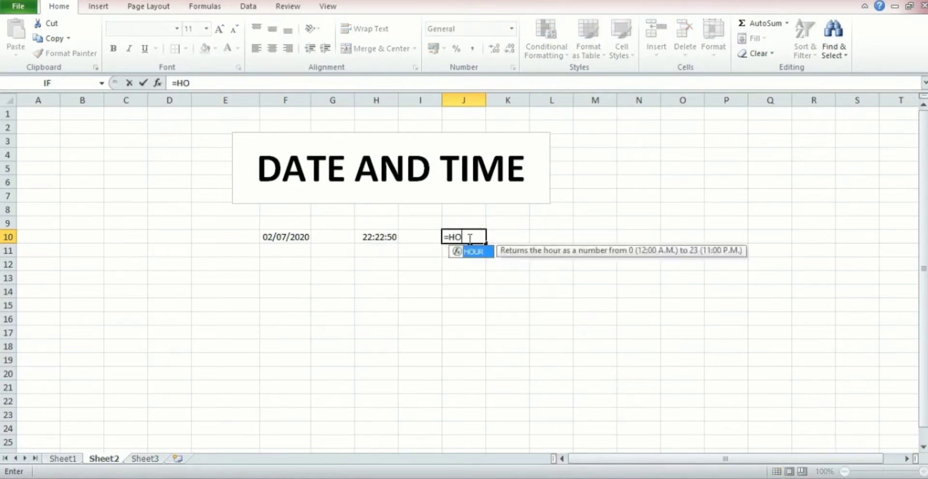
text(UR()
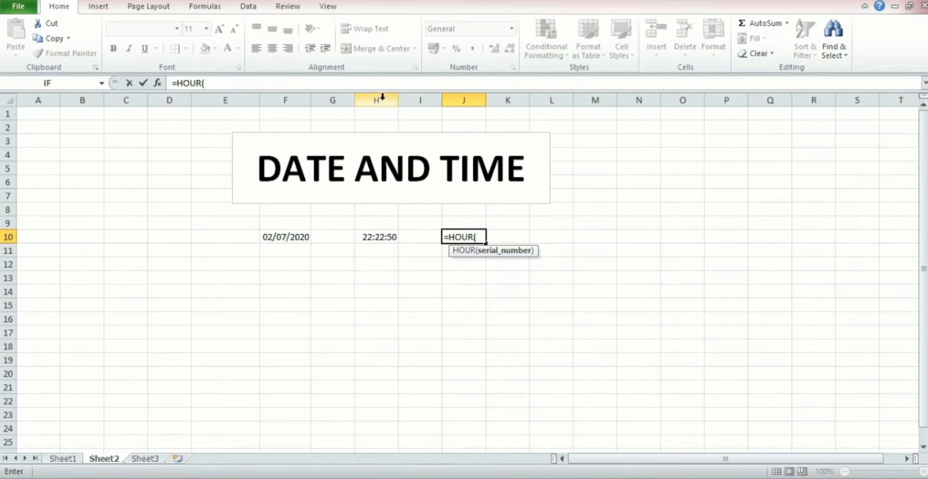
click(377, 238)
text())
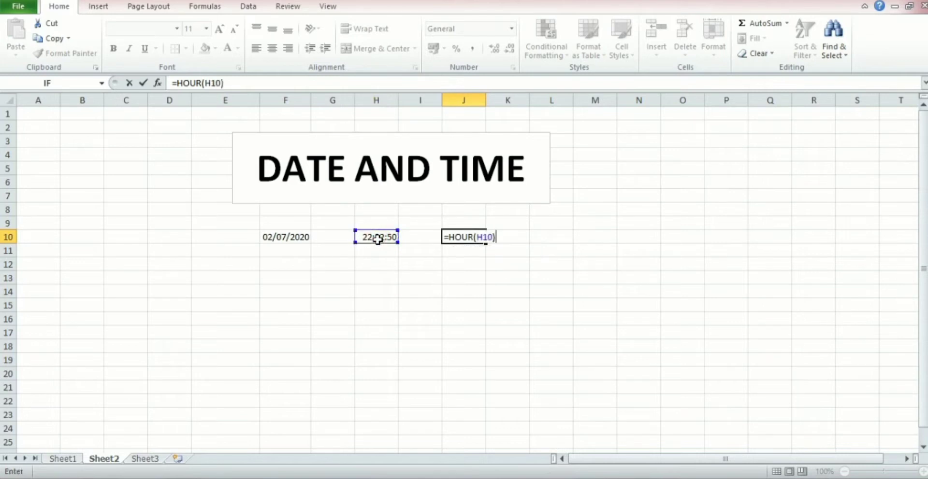
key(Return)
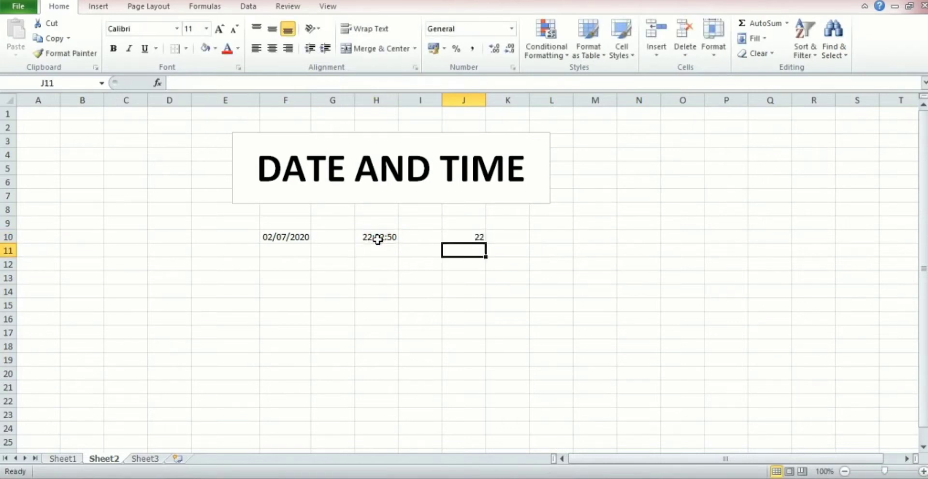
Step: Extract the minute from the time in H10 by entering =MINUTE(H10) in cell K10
click(514, 235)
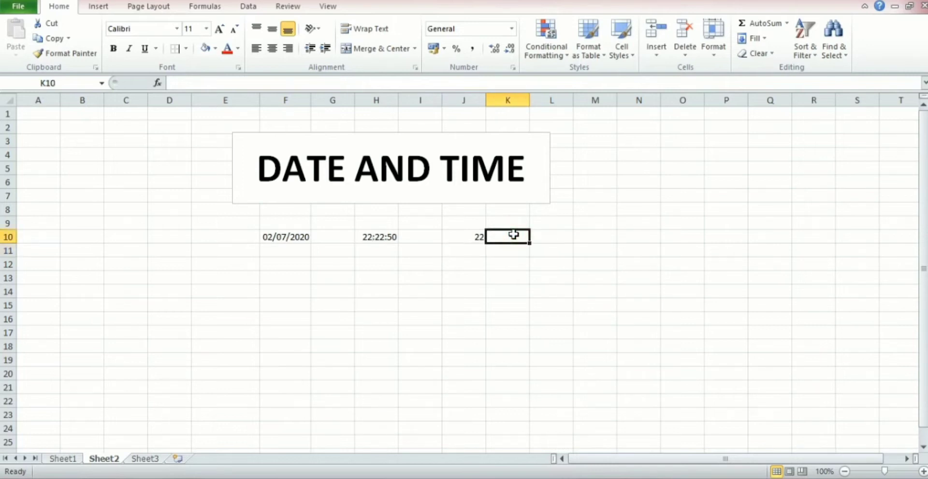
text(=)
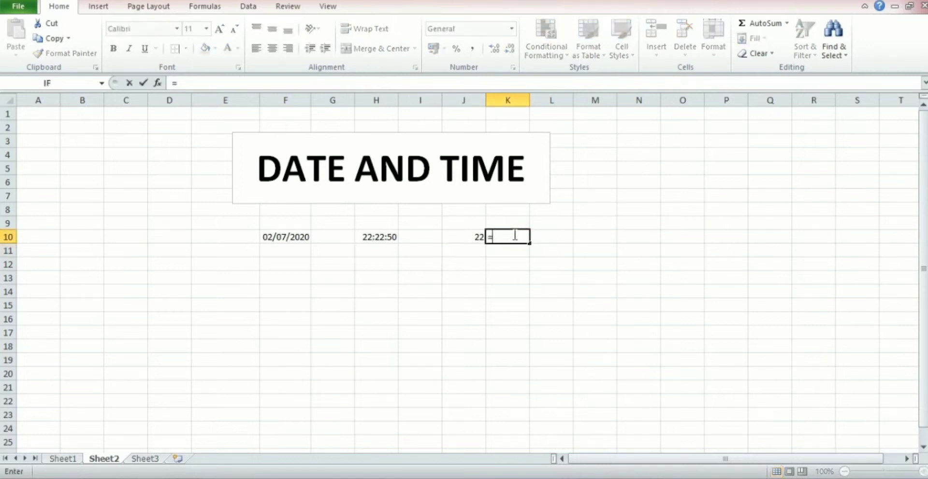
text(M)
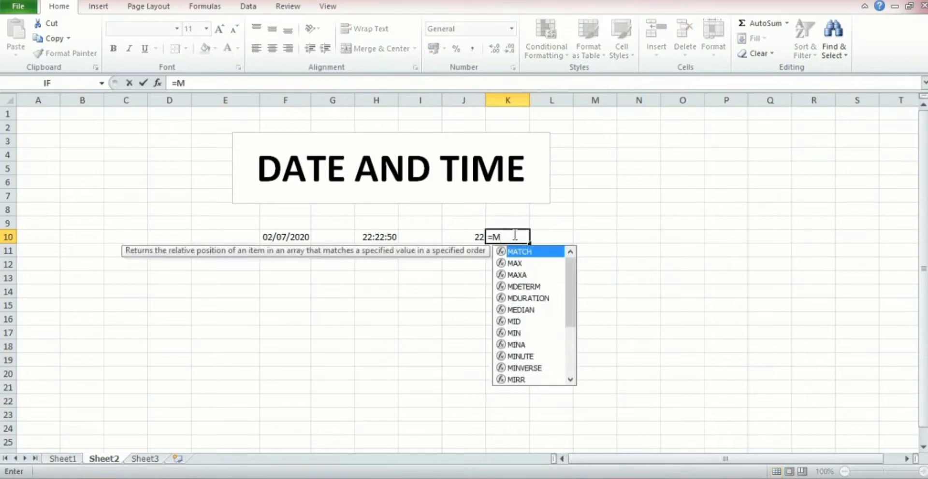
text(IN)
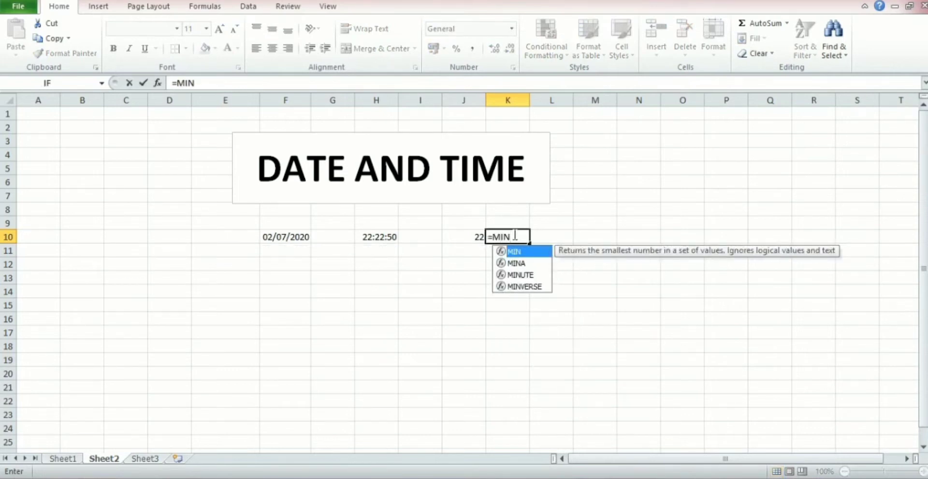
text(UTE)
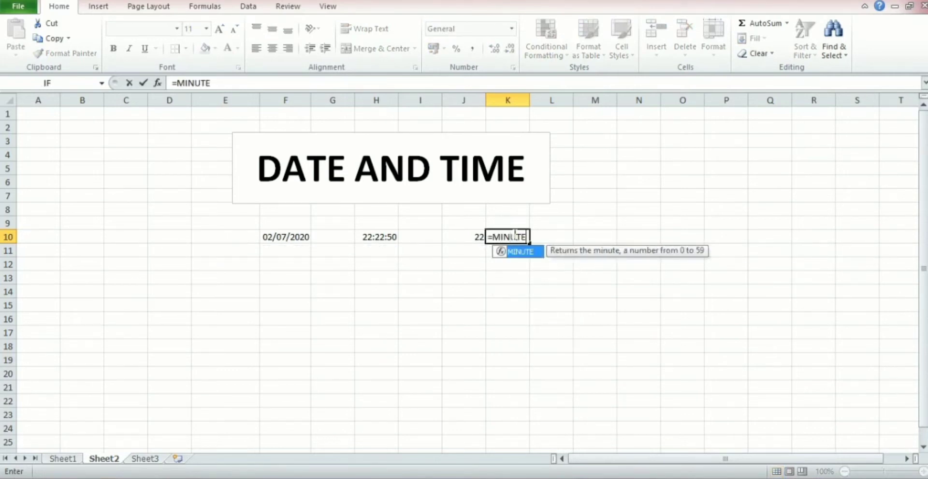
text(()
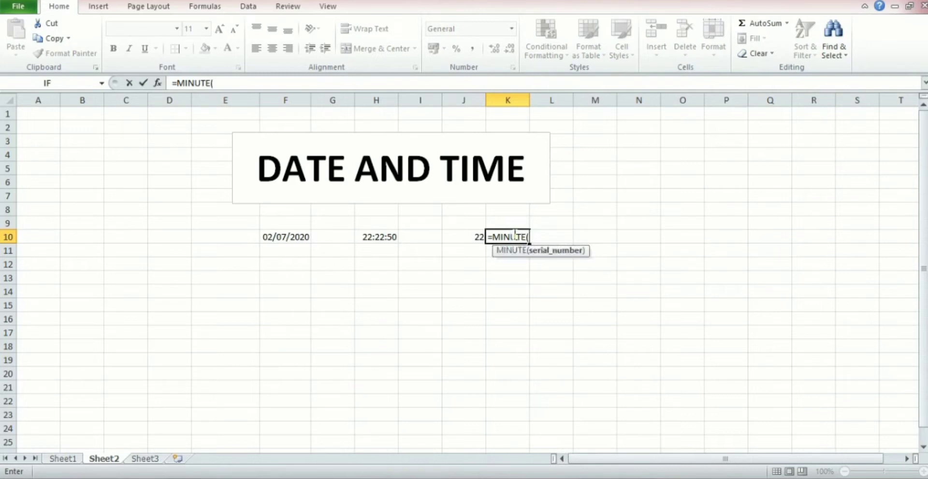
click(378, 239)
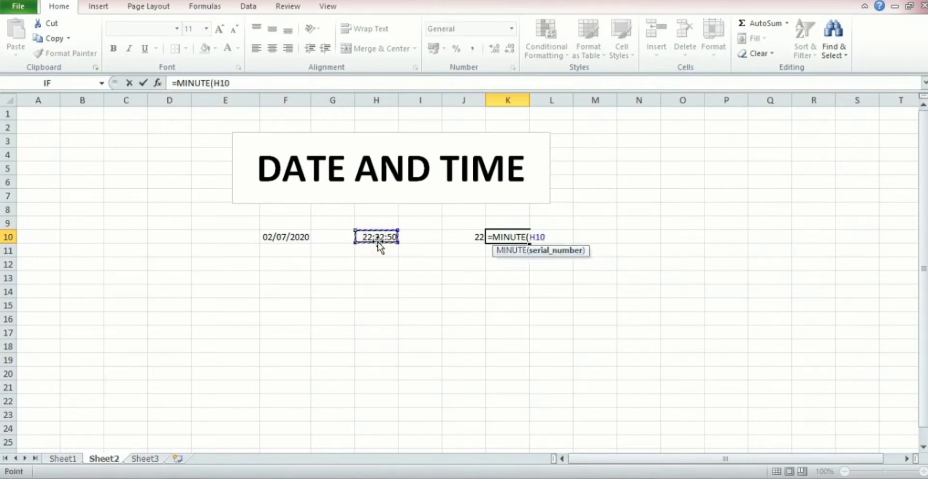
text())
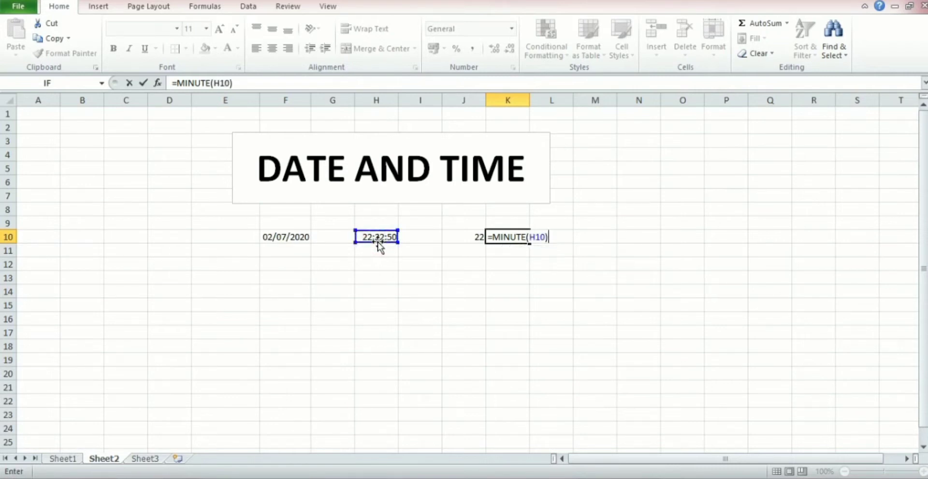
key(Return)
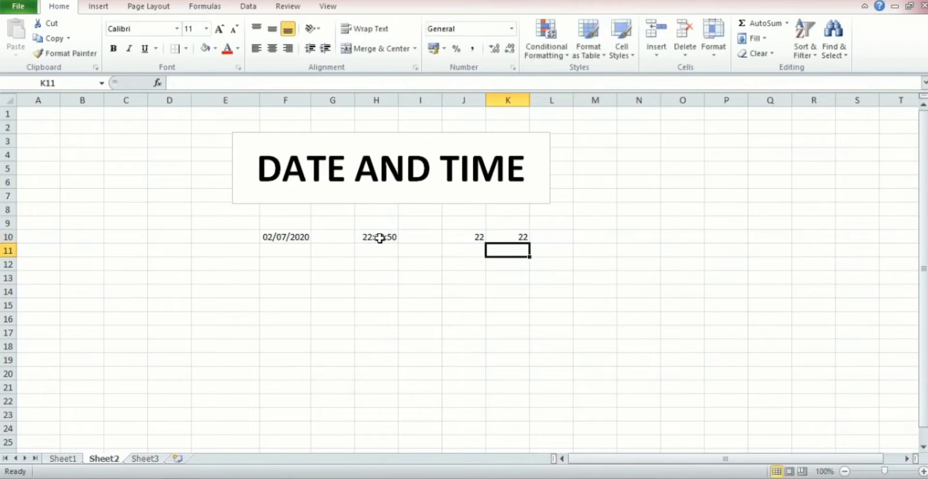
Step: Extract the second from the time in H10 by entering =SECOND(H10) in cell L10
click(554, 240)
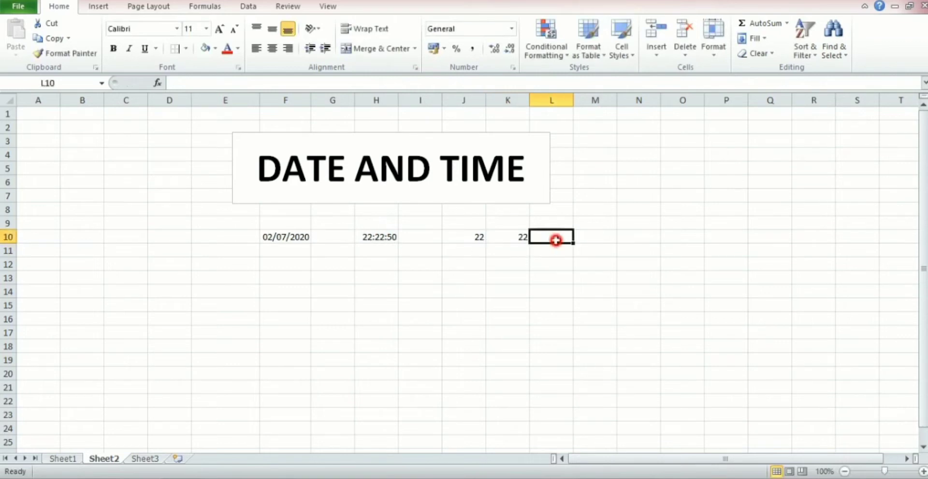
text(=)
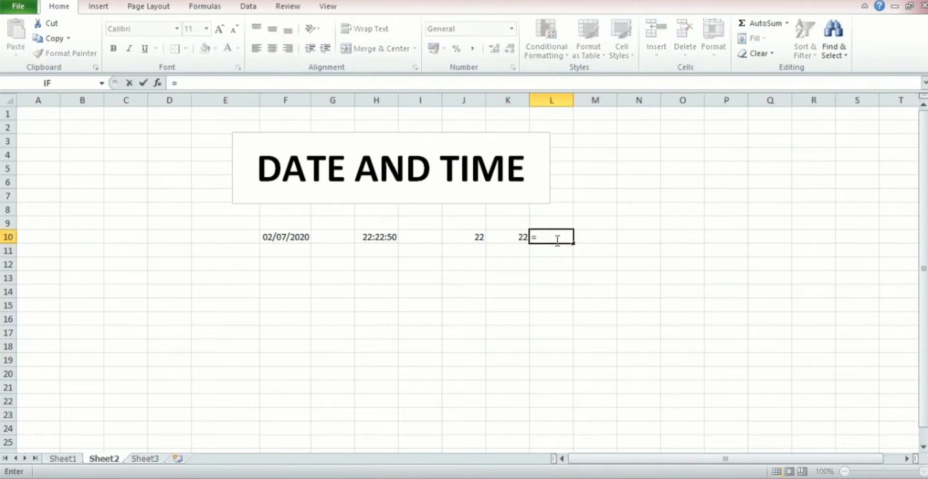
text(SECO)
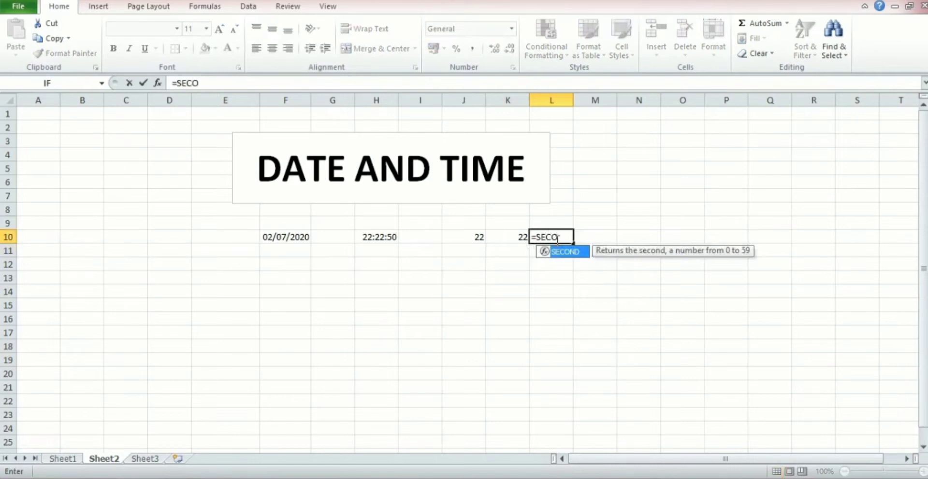
text(ND()
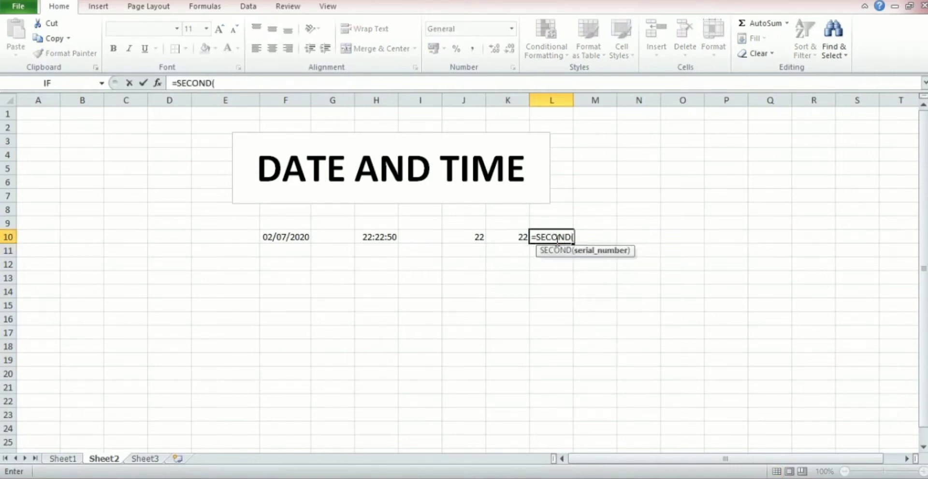
click(377, 236)
text())
key(Return)
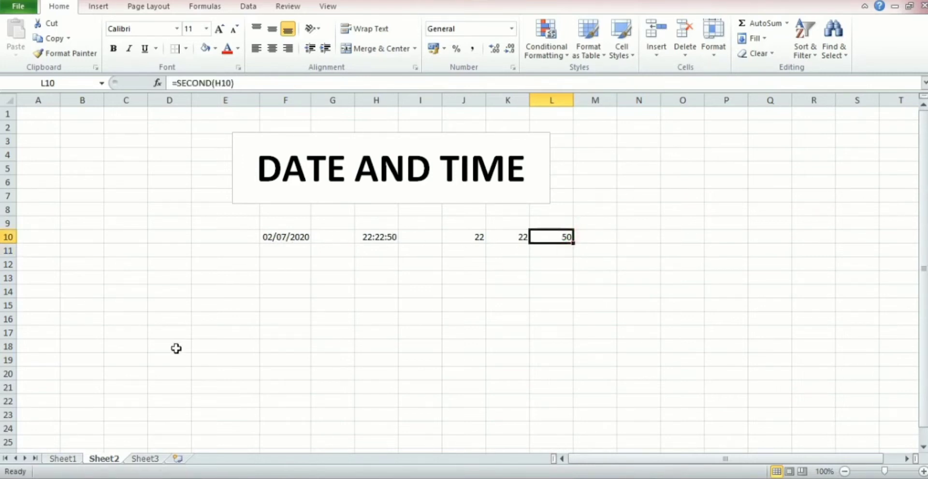
Step: On Sheet1, calculate the first renter's LAMA SEWA by entering =E11-D11 in cell I11
click(67, 460)
scroll(210, 396, up, 10)
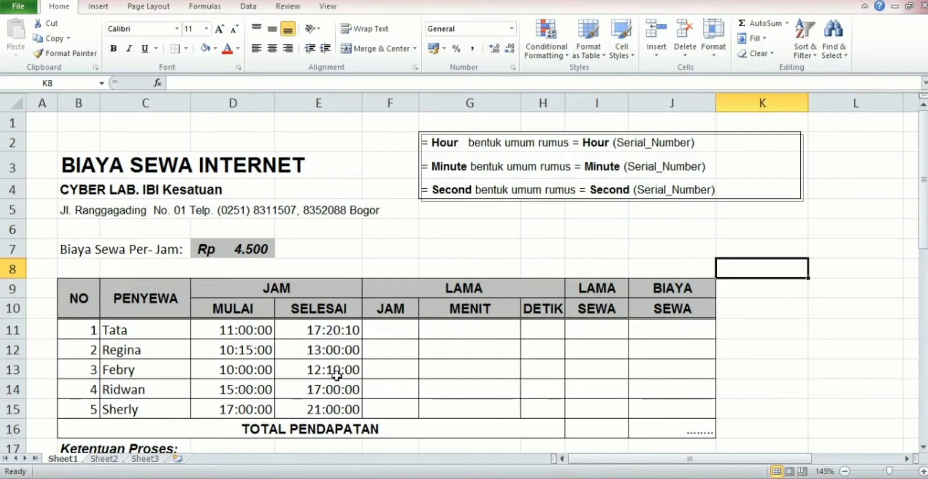
scroll(336, 375, down, 1)
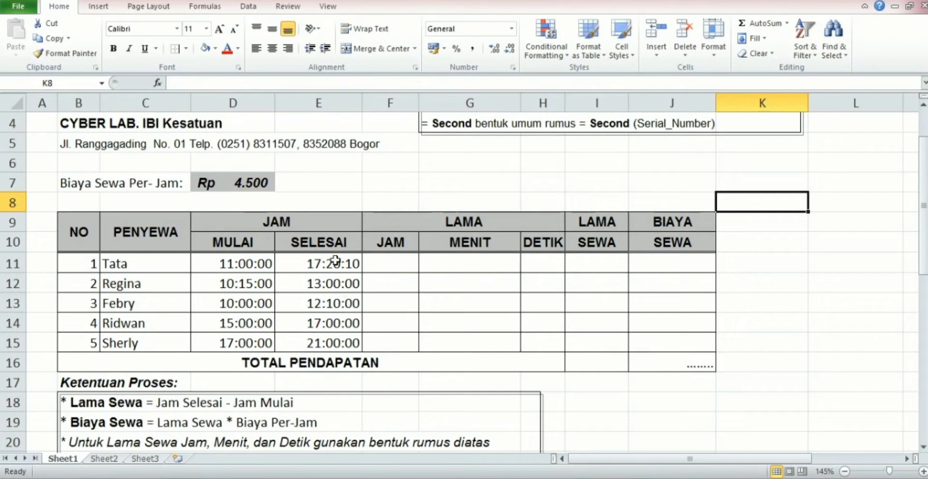
click(599, 263)
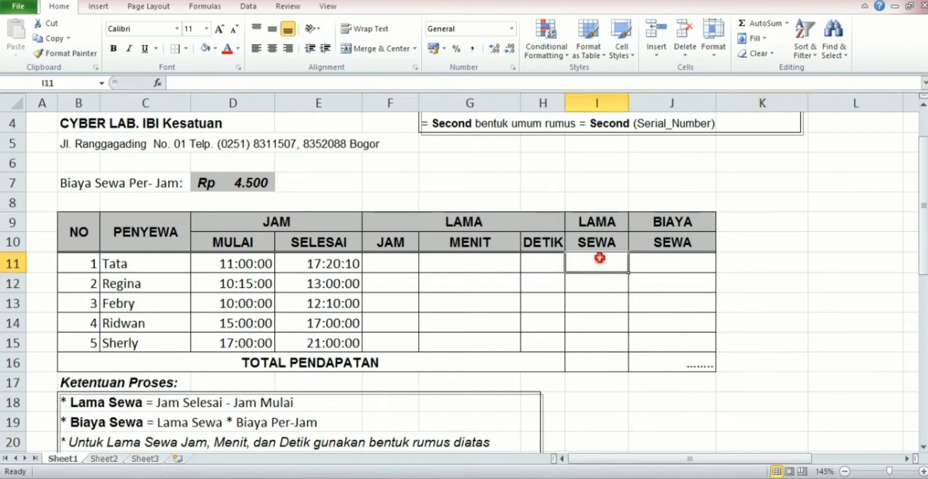
text(=)
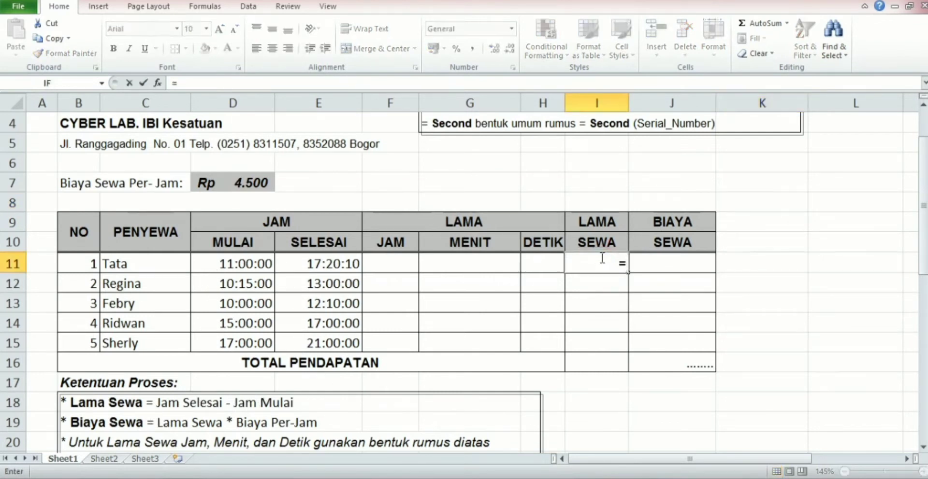
click(313, 265)
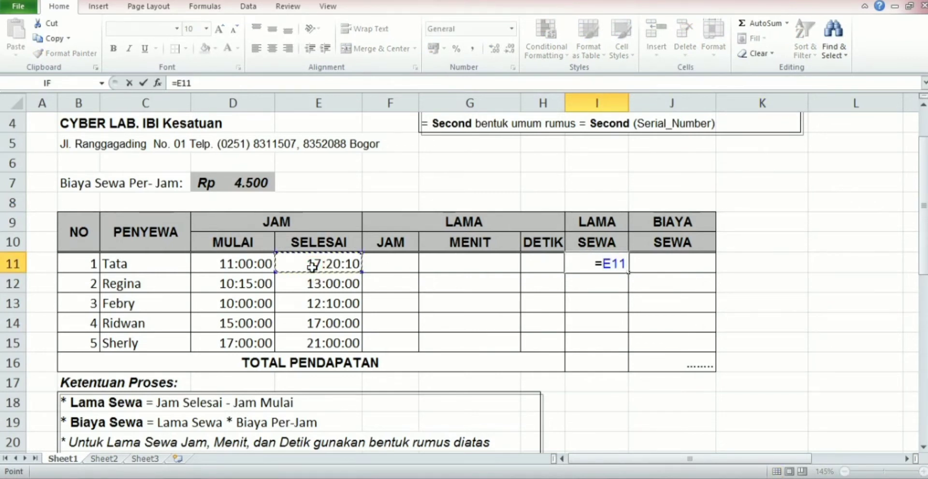
text(-)
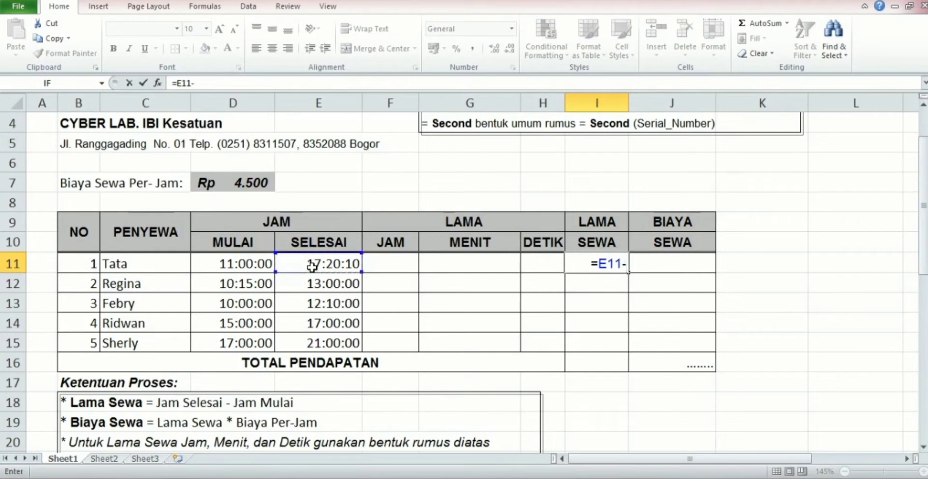
click(240, 265)
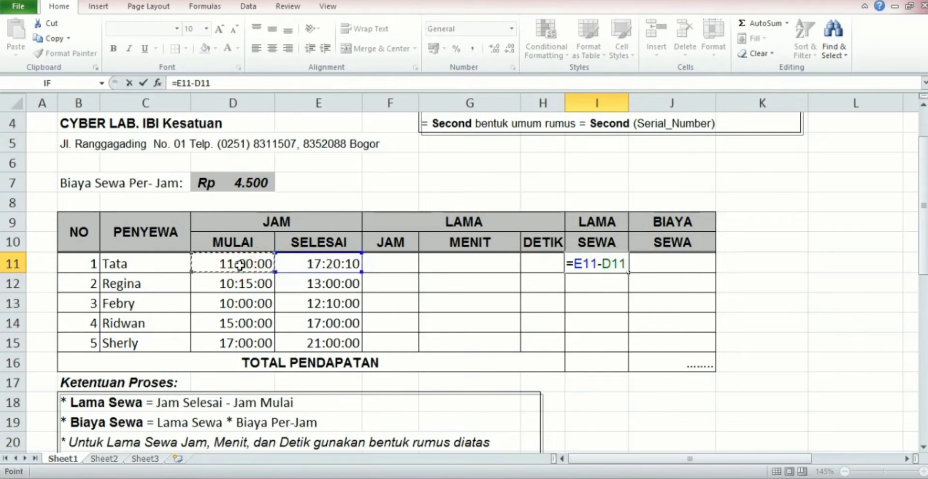
key(Return)
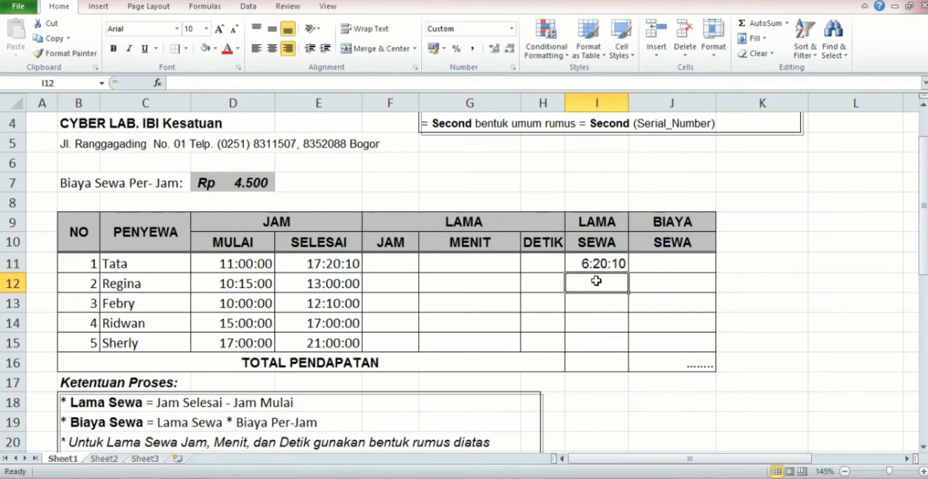
Step: Fill the LAMA SEWA formula from I11 down through I15 for the remaining renters
click(602, 264)
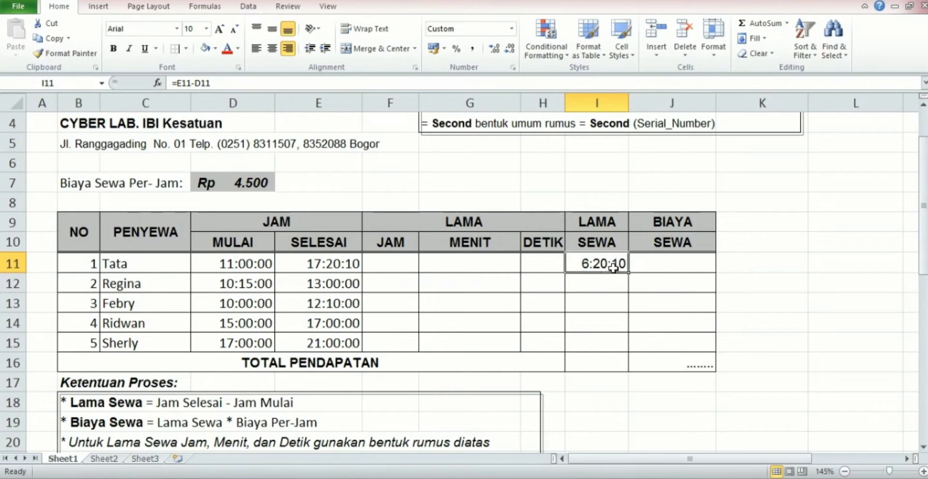
drag(629, 271, 626, 345)
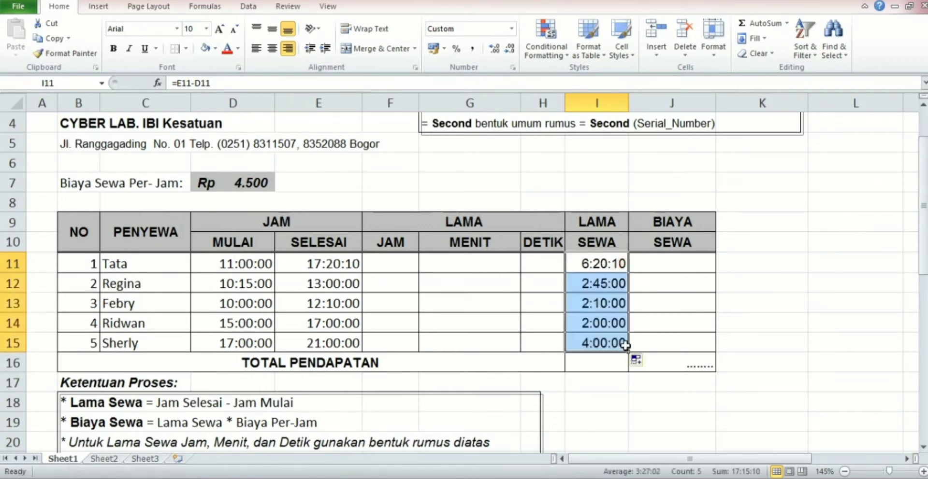
click(601, 264)
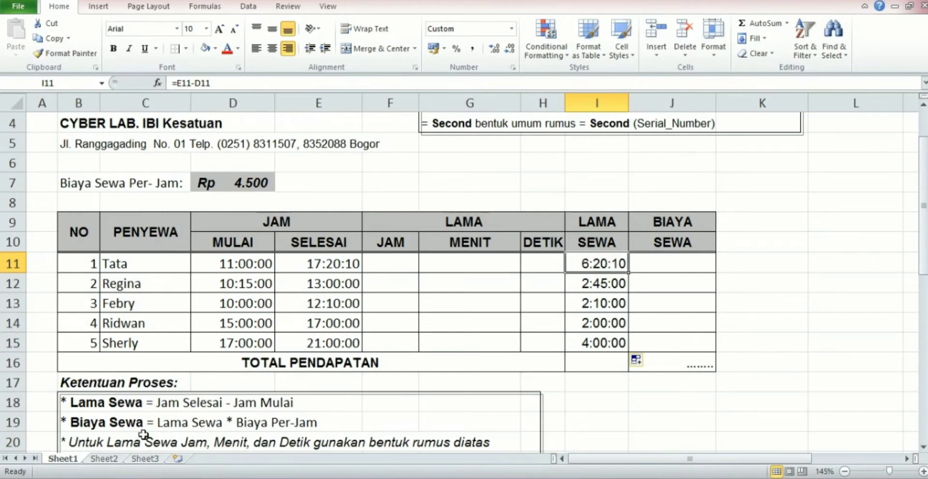
Step: Review the Ketentuan Proses rules below the table and the JAM, MENIT and DETIK headings under LAMA
scroll(108, 435, down, 2)
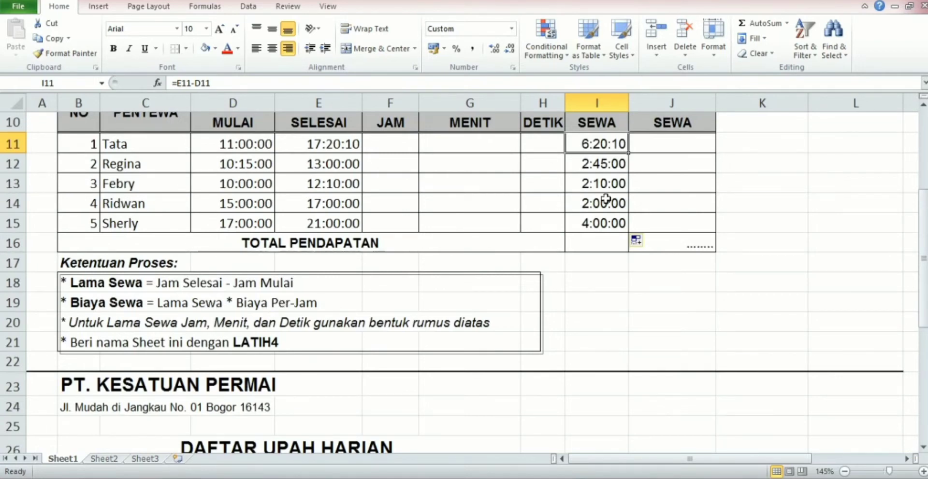
scroll(606, 200, up, 2)
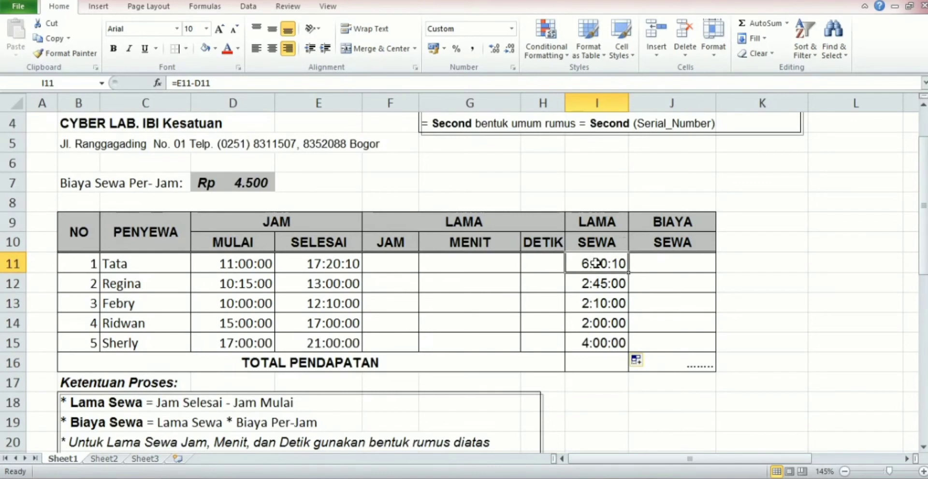
click(400, 241)
click(448, 239)
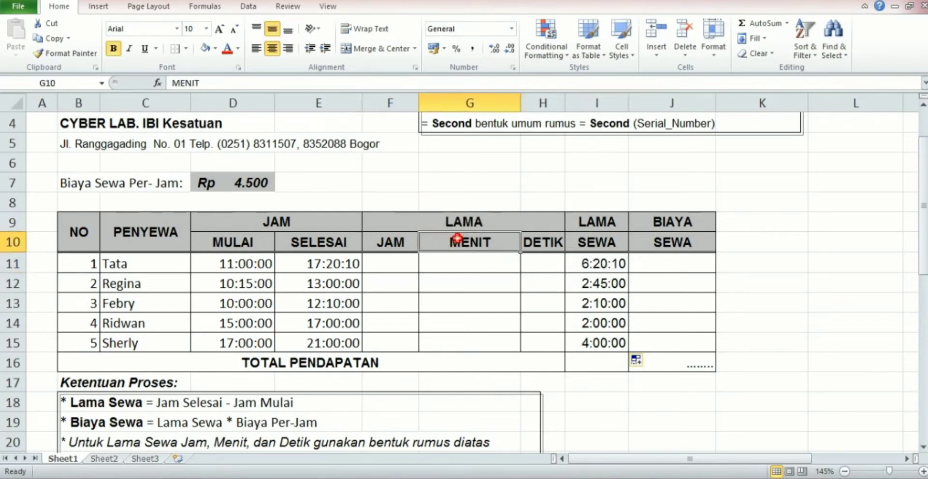
click(532, 244)
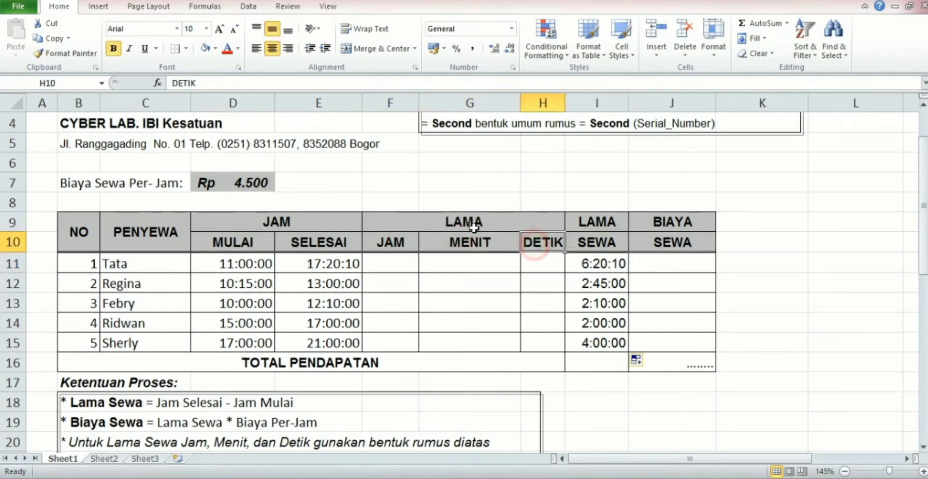
click(519, 223)
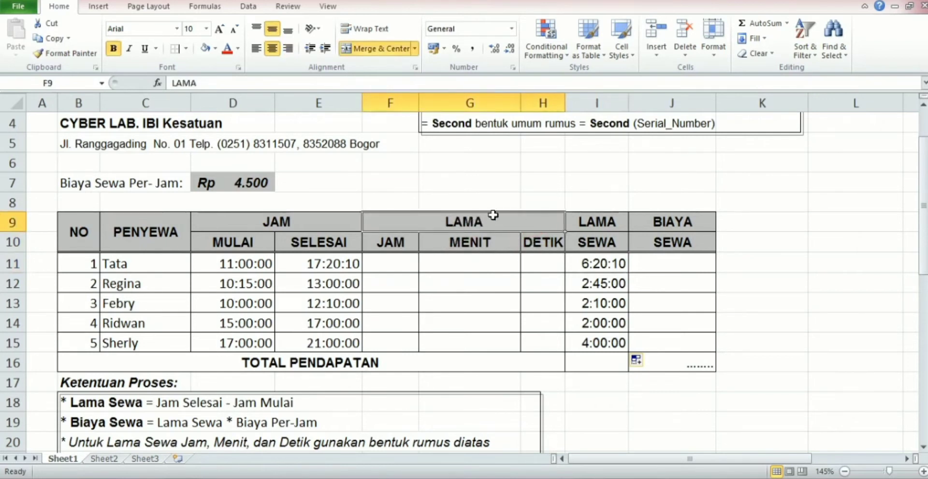
Step: Extract the hours of the first renter's LAMA SEWA by entering =HOUR(I11) in the JAM cell F11
click(407, 263)
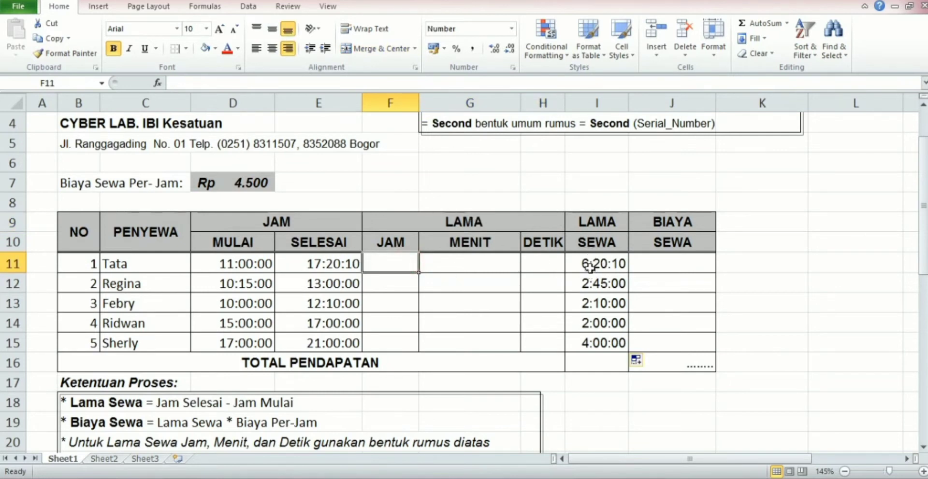
text(=)
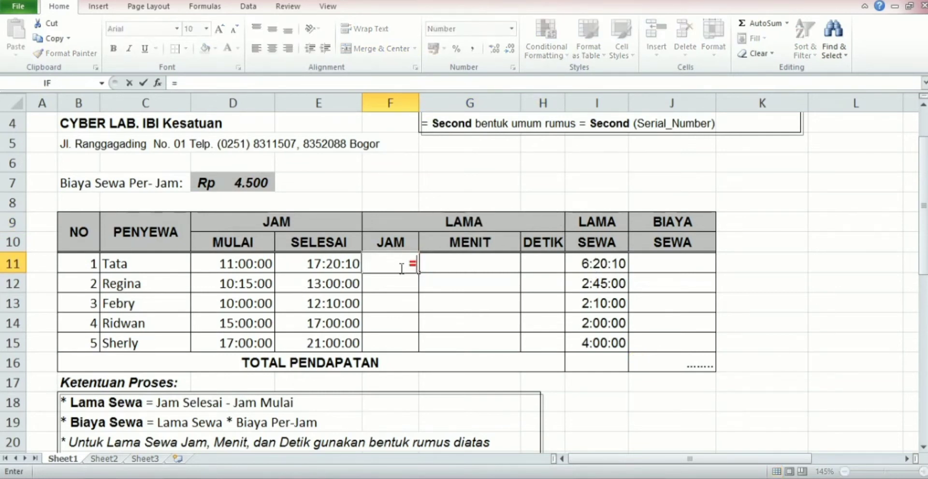
text(H)
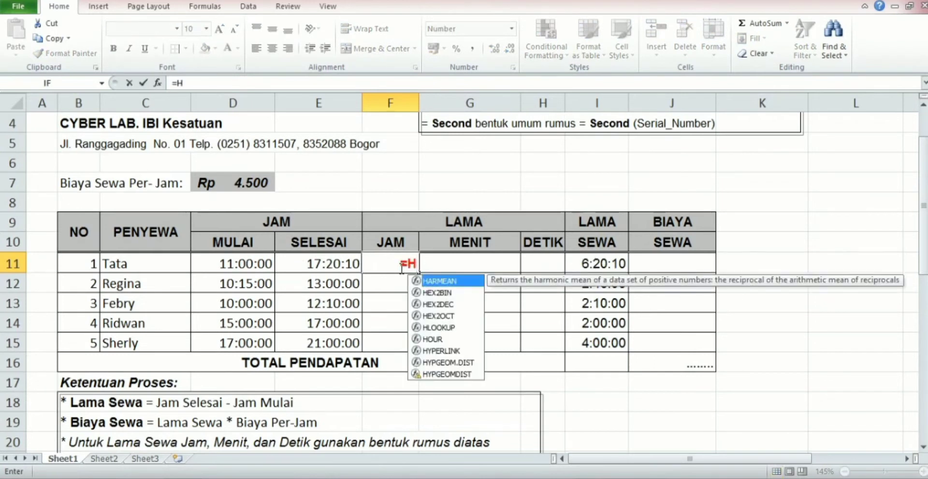
text(OUR)
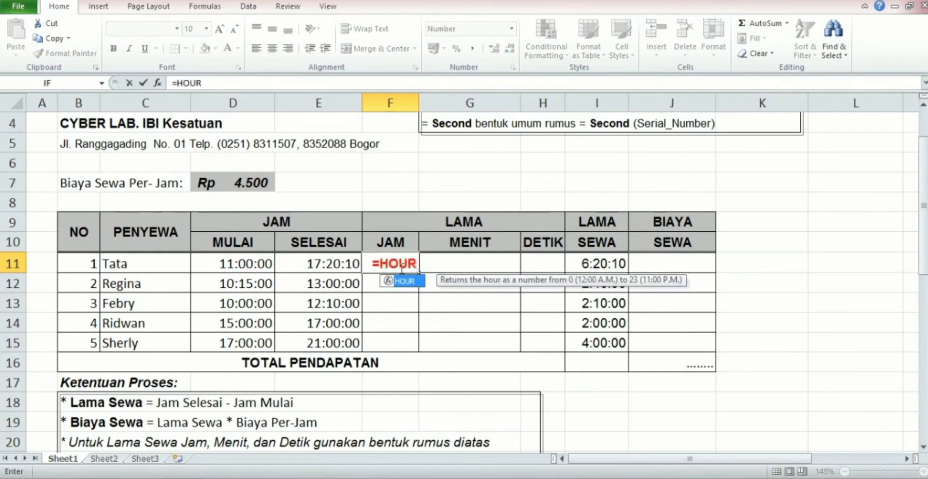
text(()
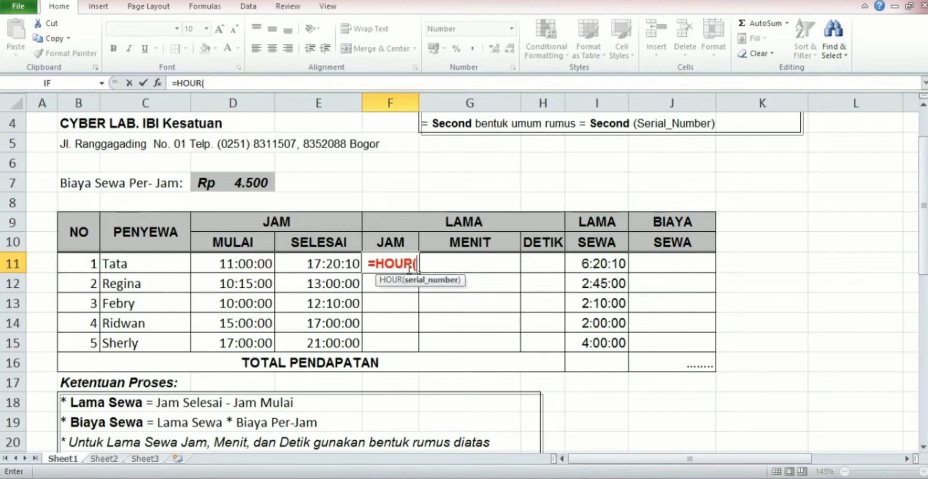
click(604, 267)
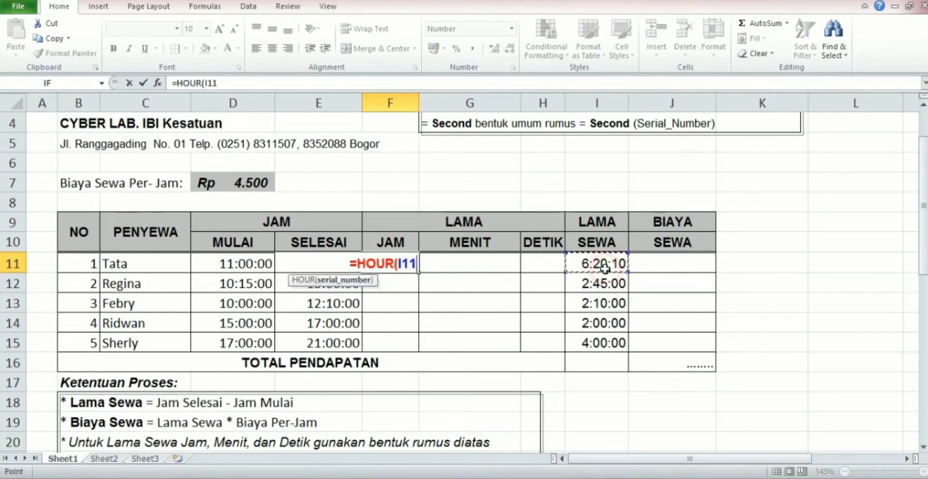
text())
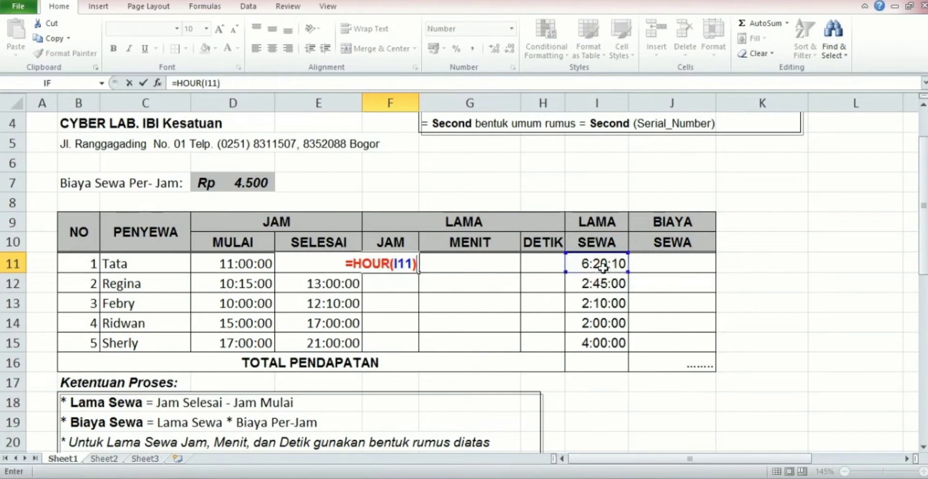
key(Return)
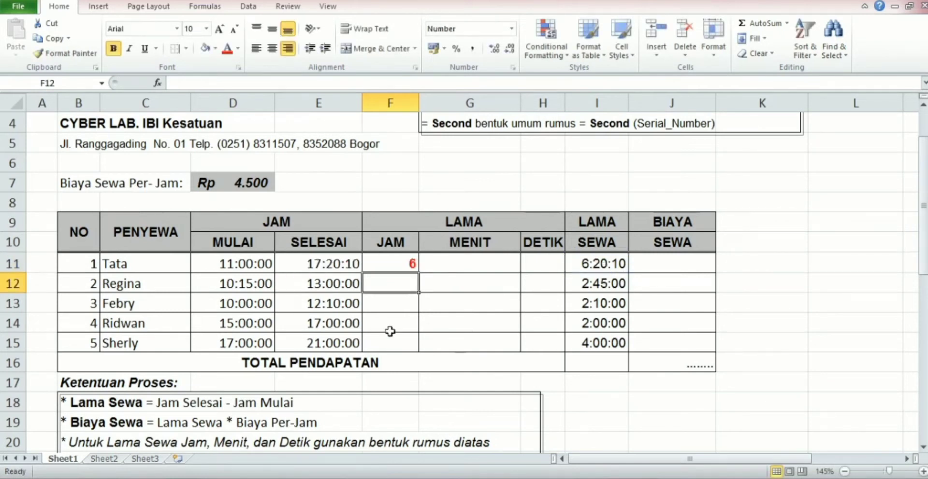
click(411, 264)
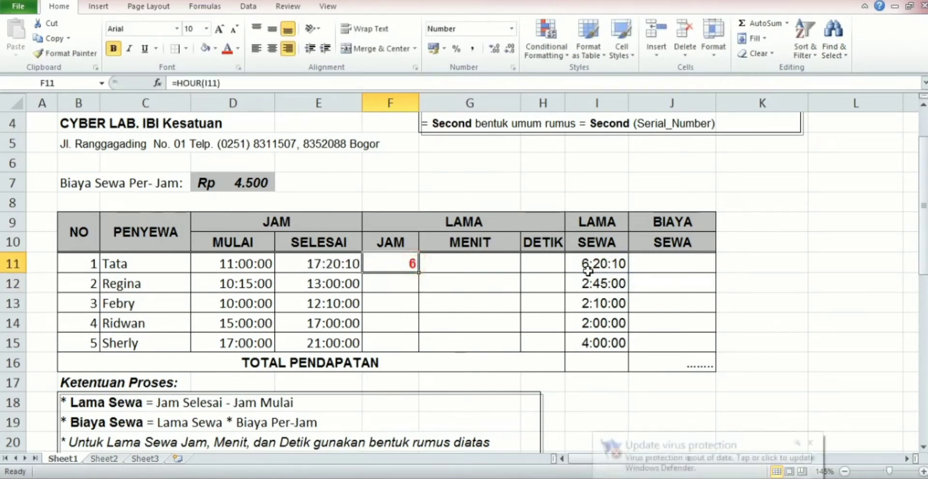
Step: Extract the minutes of the first renter's LAMA SEWA by entering =MINUTE(I11) in the MENIT cell G11
click(441, 268)
text(=)
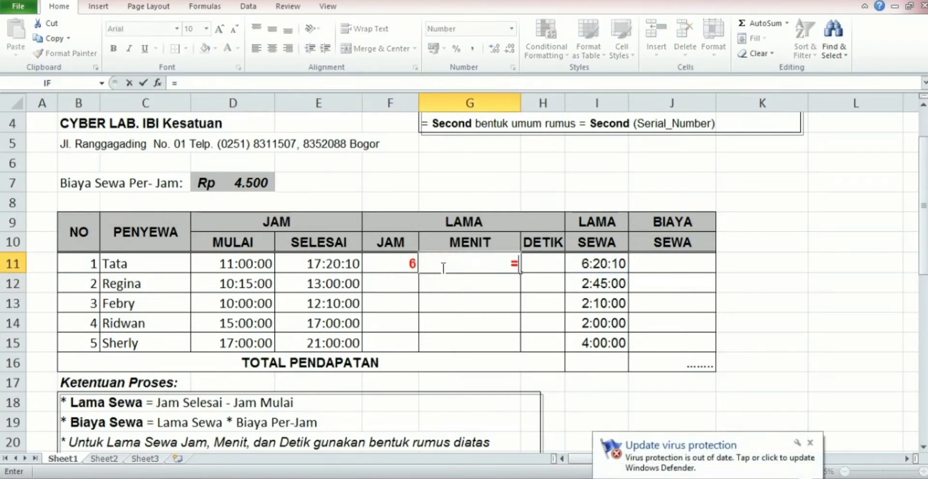
text(MINUT)
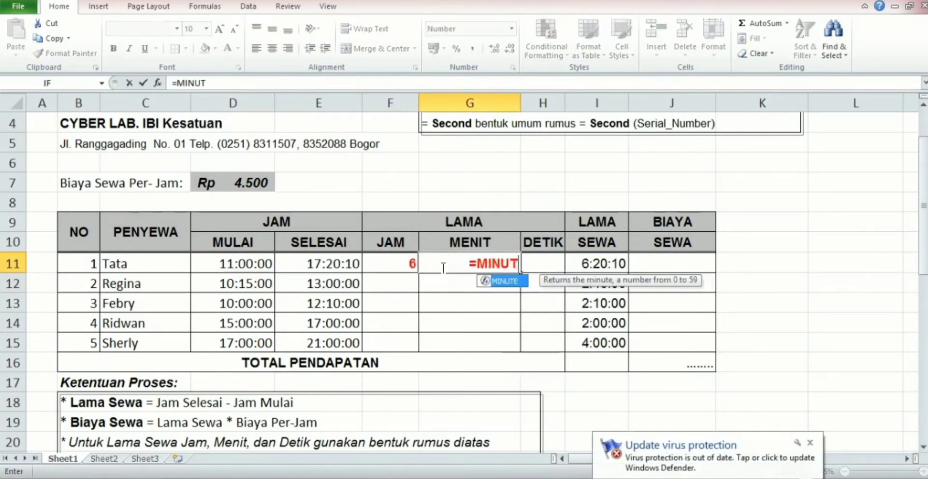
text(E()
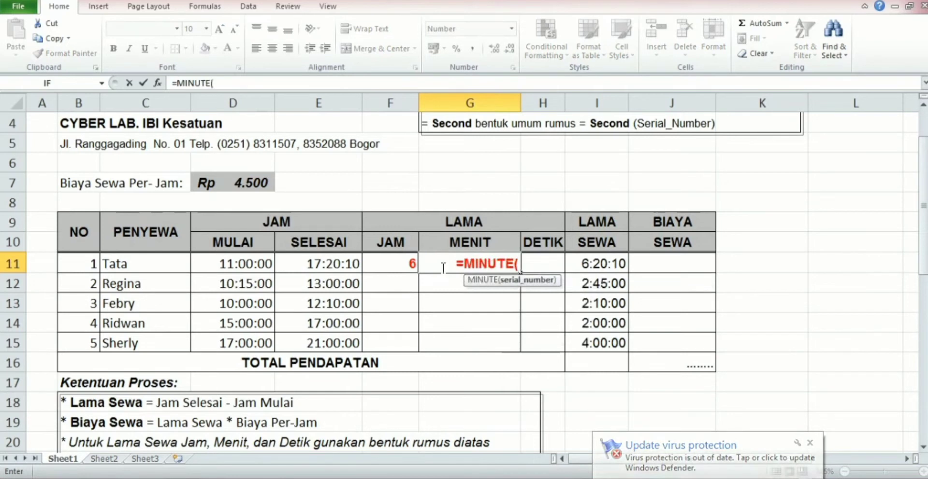
click(598, 263)
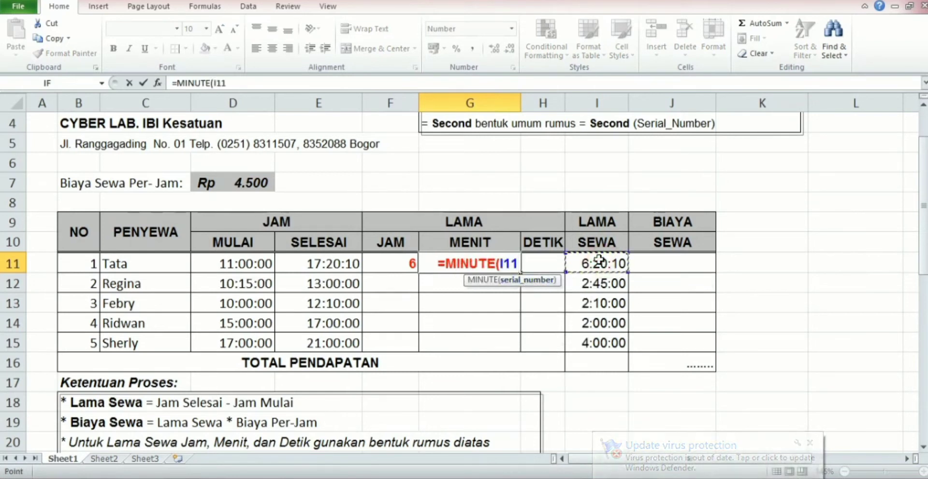
text())
key(Return)
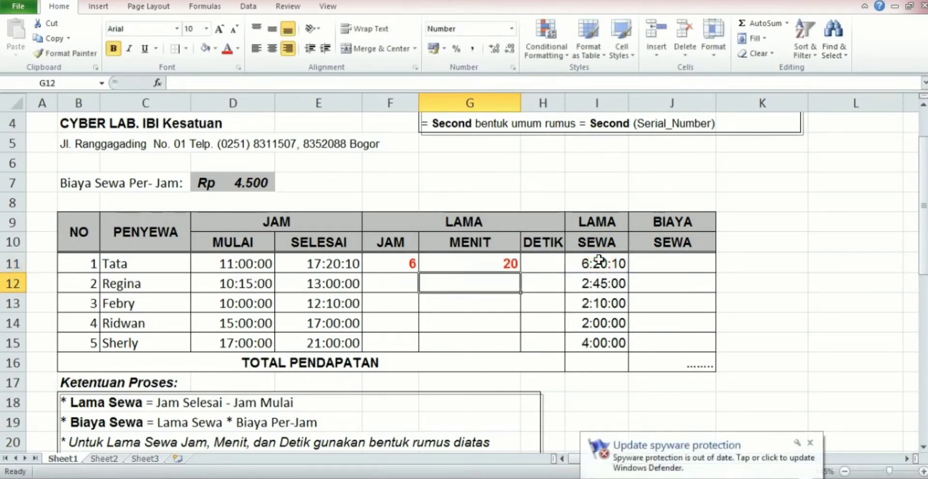
Step: Extract the seconds of the first renter's LAMA SEWA by entering =SECOND(I11) in the DETIK cell H11
click(543, 263)
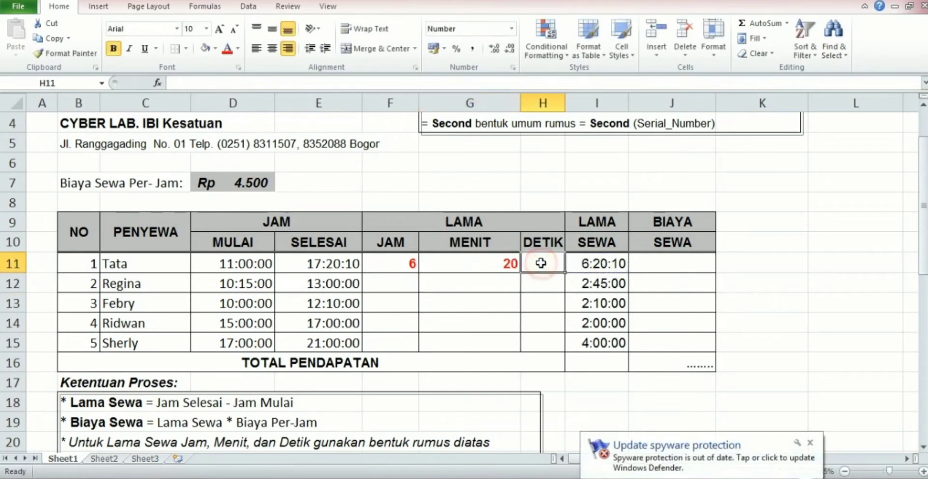
text(=S)
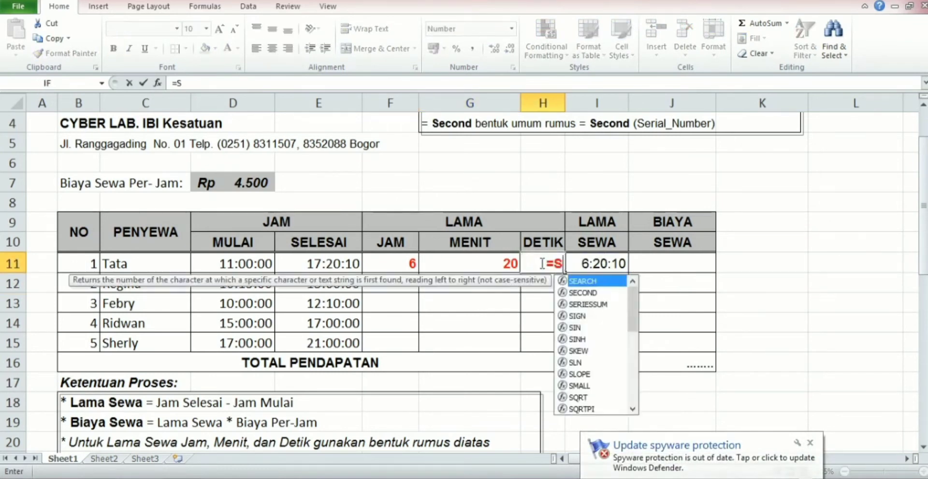
text(ECO)
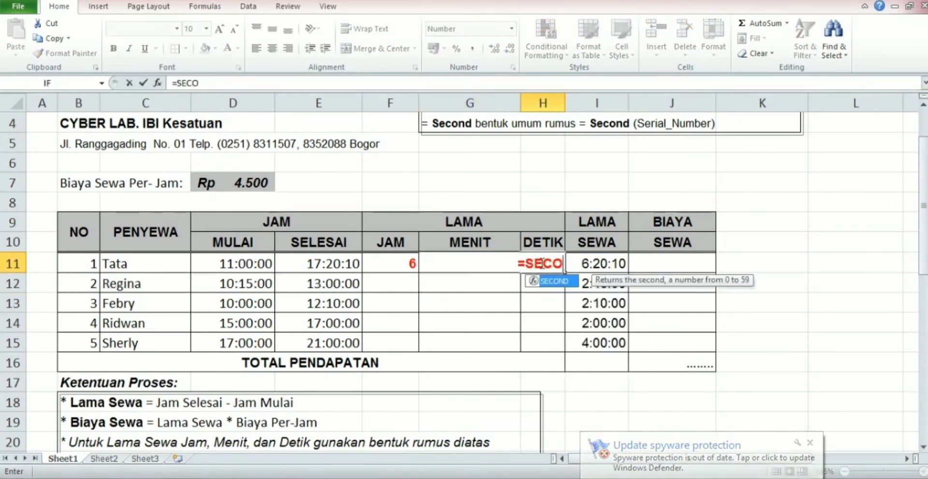
text(ND()
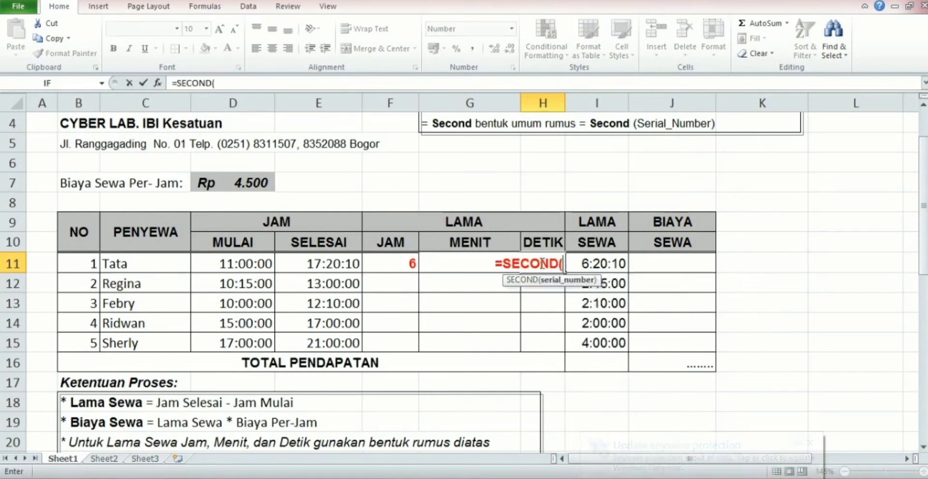
click(573, 265)
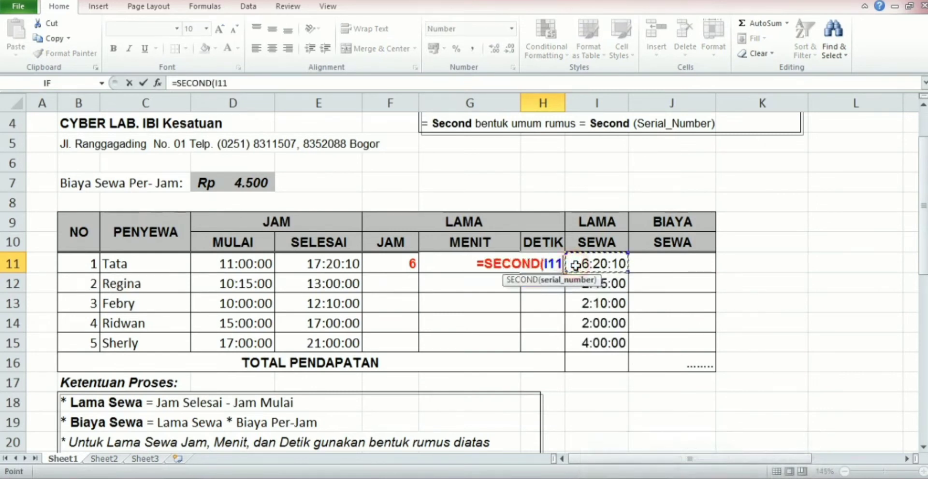
text())
key(Return)
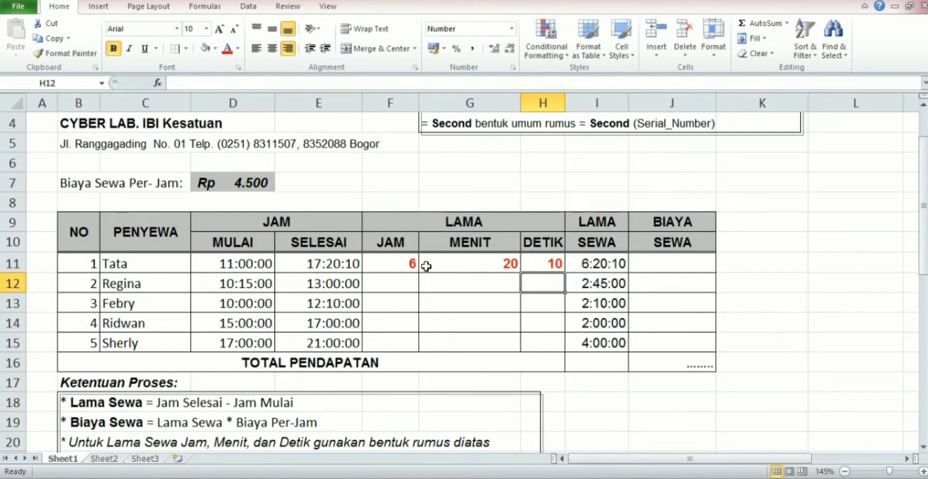
Step: Fill the JAM, MENIT and DETIK formulas from F11:H11 down through row 15 for the remaining renters
drag(409, 265, 559, 345)
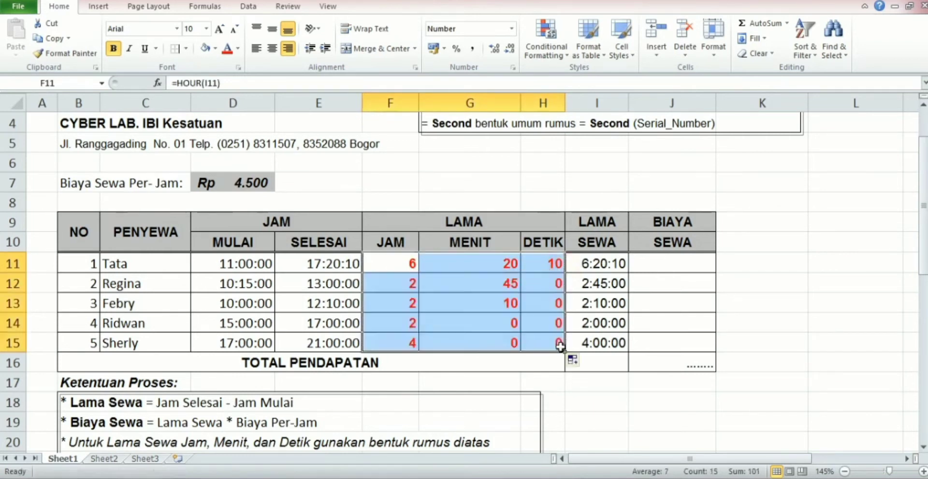
click(522, 283)
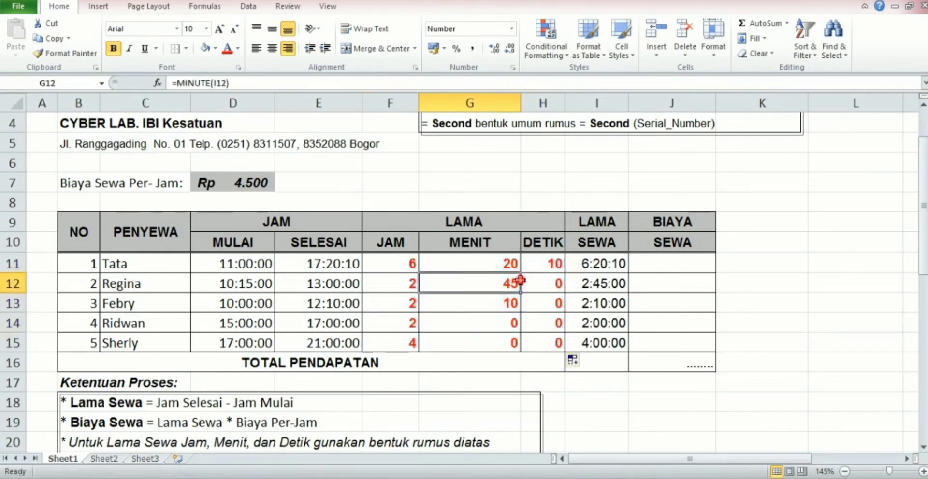
Step: Calculate the first renter's BIAYA SEWA from the hours and the hourly rate by entering =F11*D7 in cell J11
click(668, 265)
scroll(670, 267, down, 2)
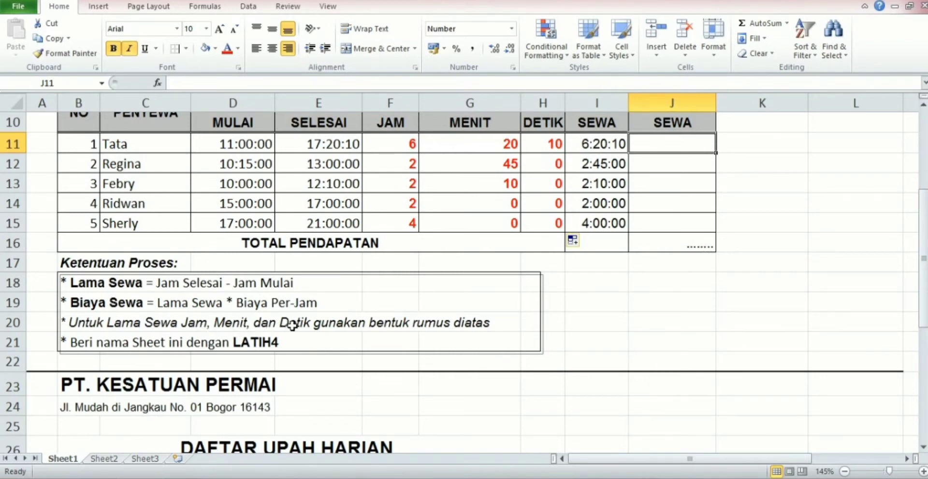
scroll(354, 303, up, 3)
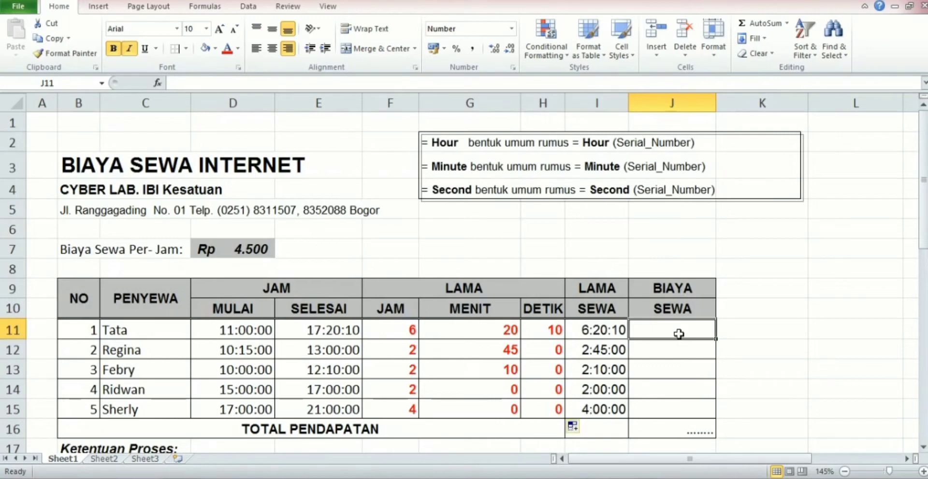
text(=)
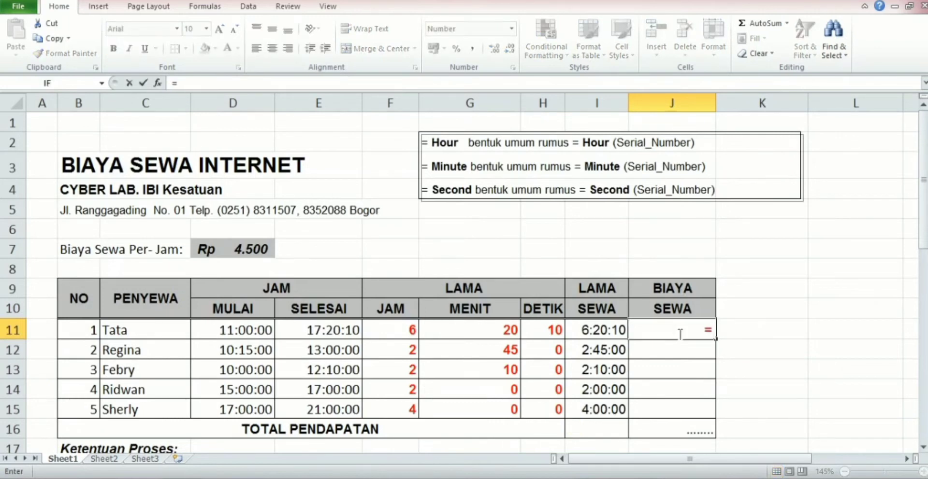
scroll(679, 335, down, 1)
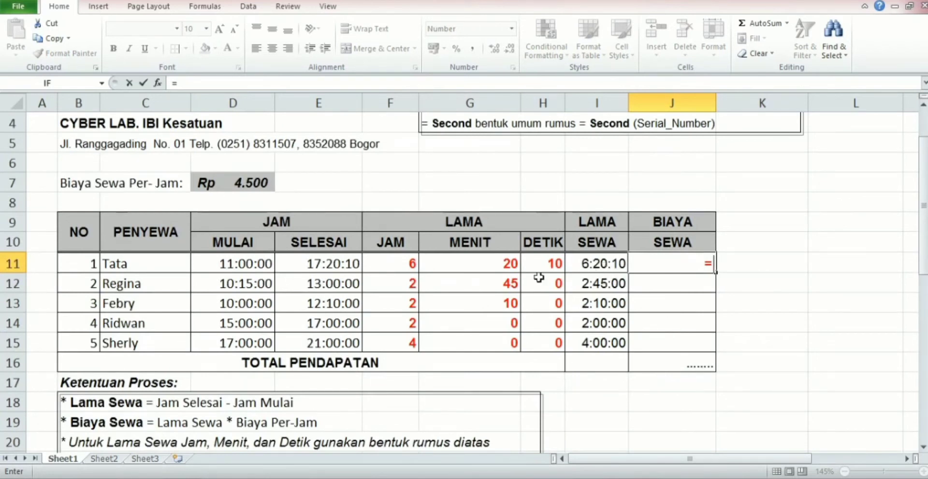
click(404, 265)
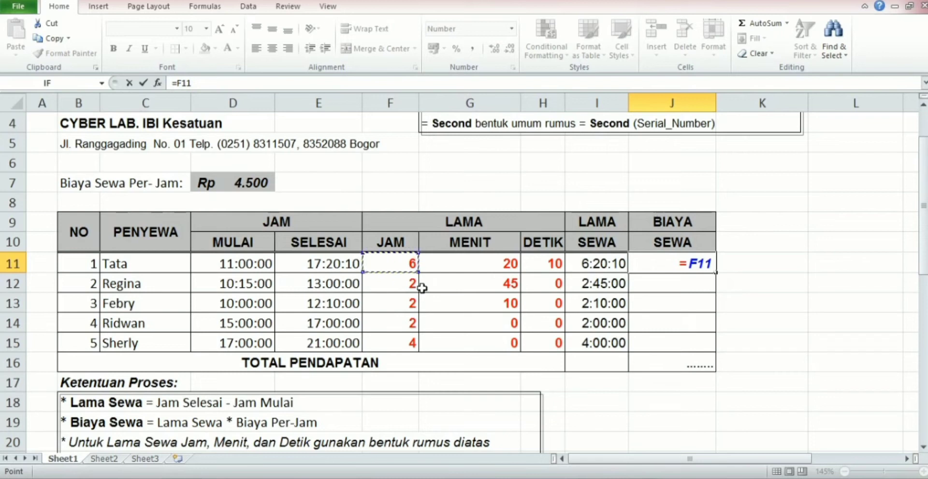
text(*)
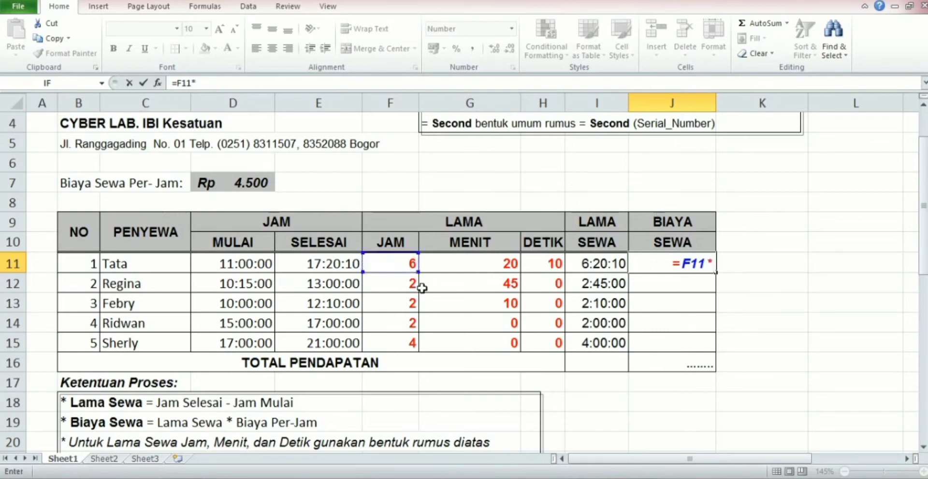
click(252, 181)
key(Return)
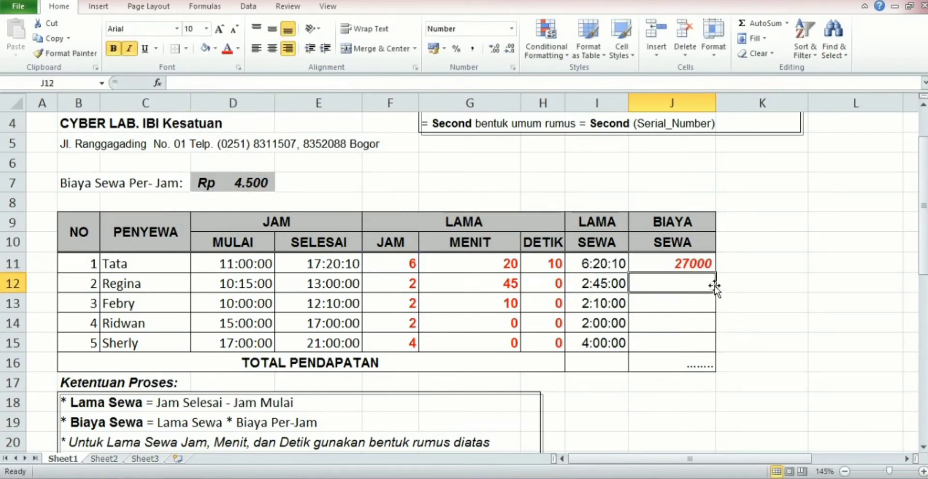
Step: Add the minutes' cost to the first renter's BIAYA SEWA by extending the J11 formula to =F11*D7+G11*D7/60
click(693, 267)
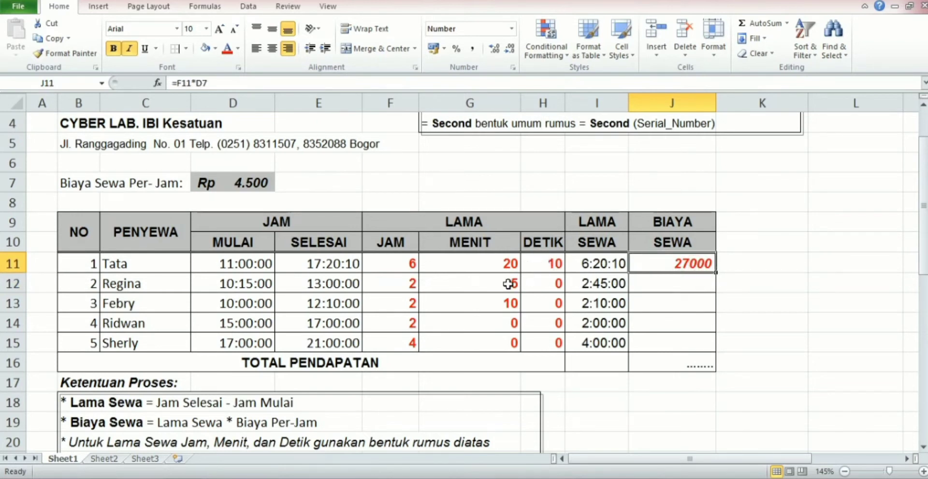
double_click(694, 265)
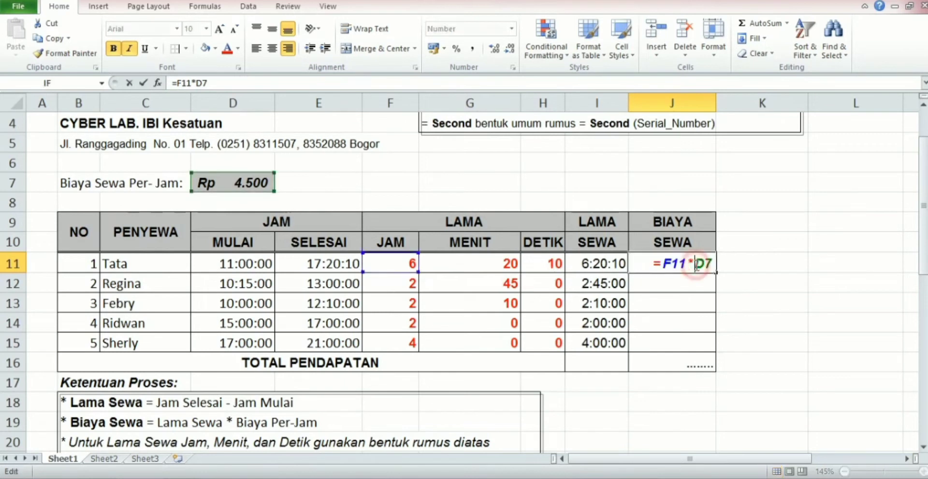
click(225, 82)
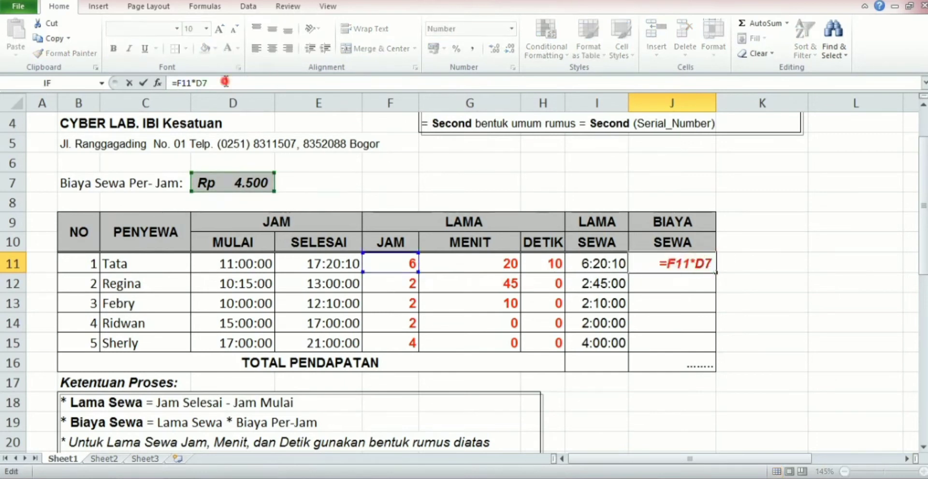
text(=)
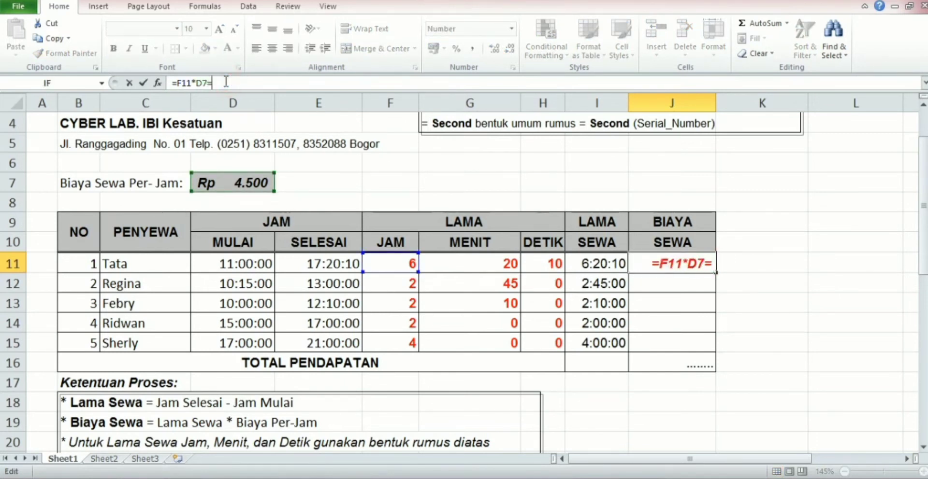
key(BackSpace)
text(+)
click(484, 263)
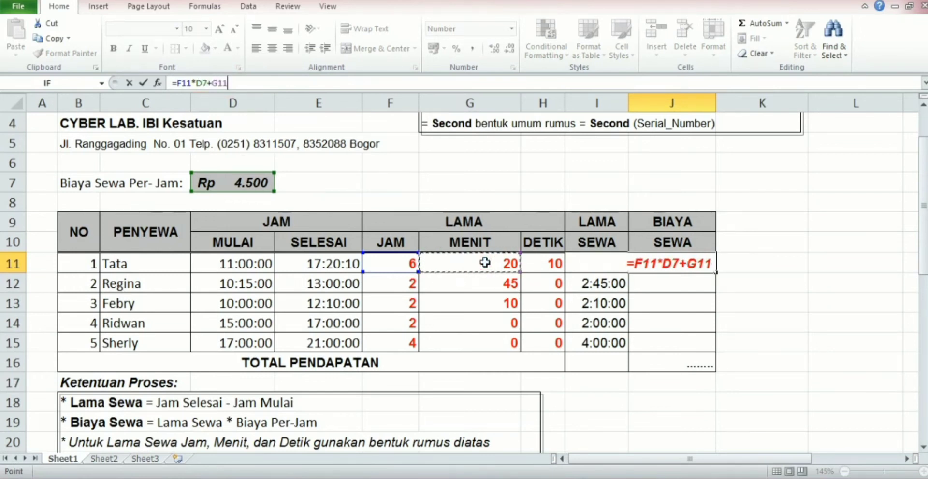
text(*)
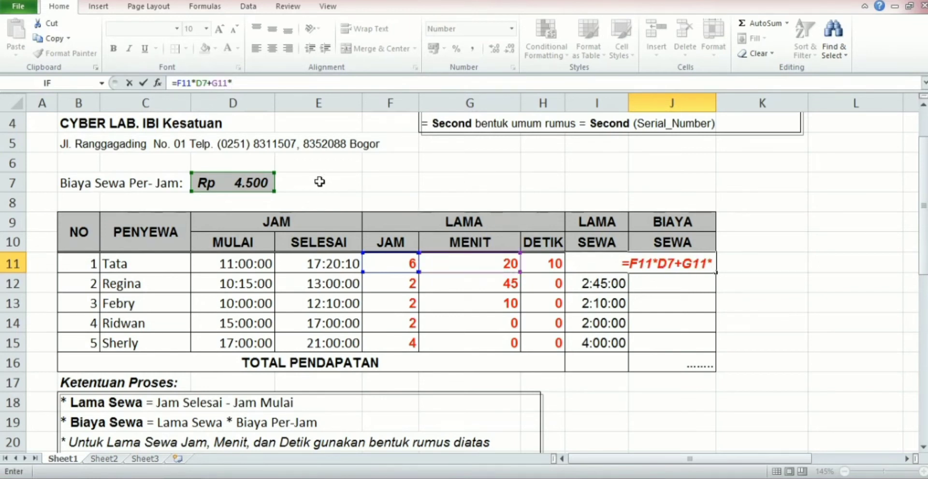
click(237, 184)
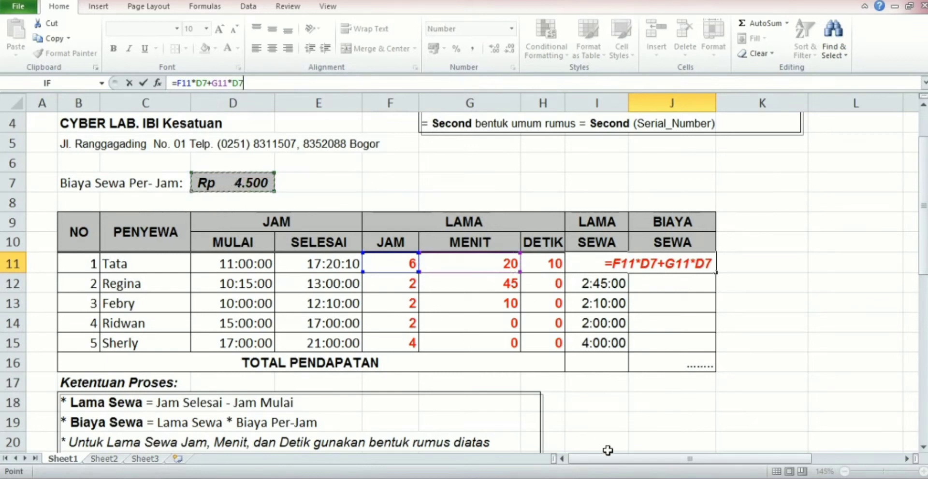
text(/)
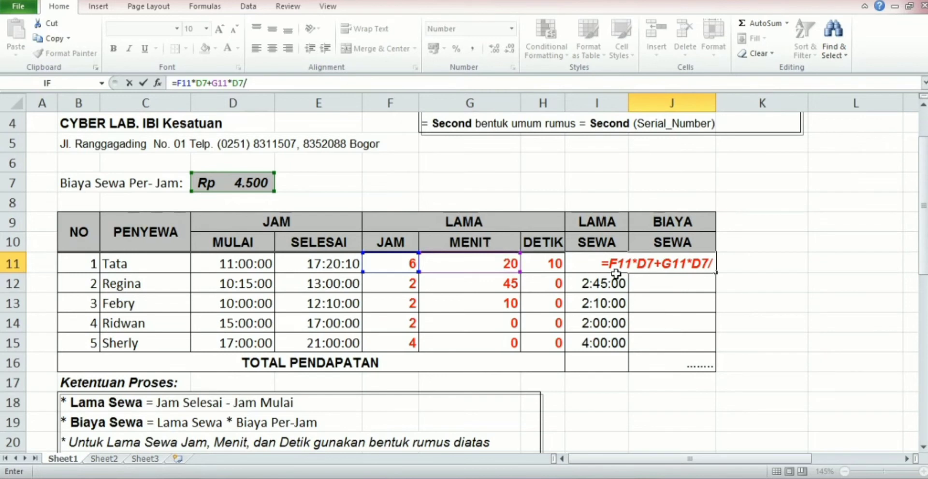
text(60)
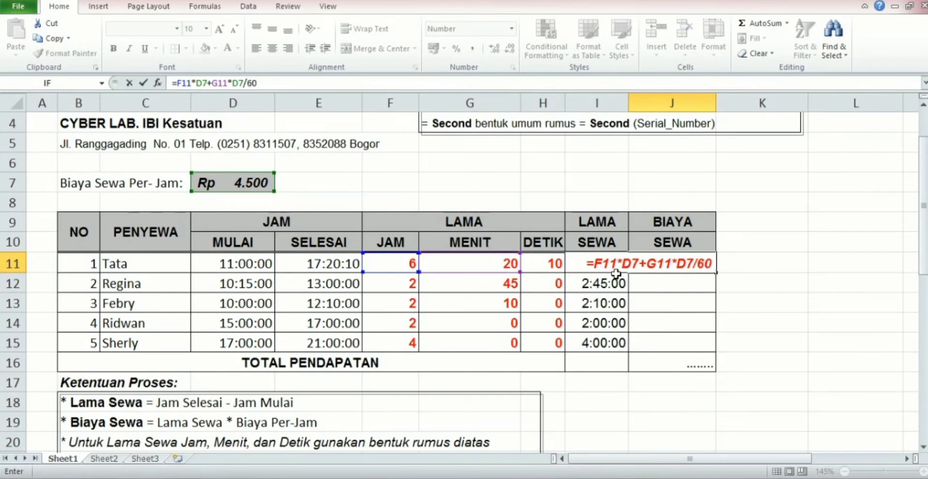
key(Return)
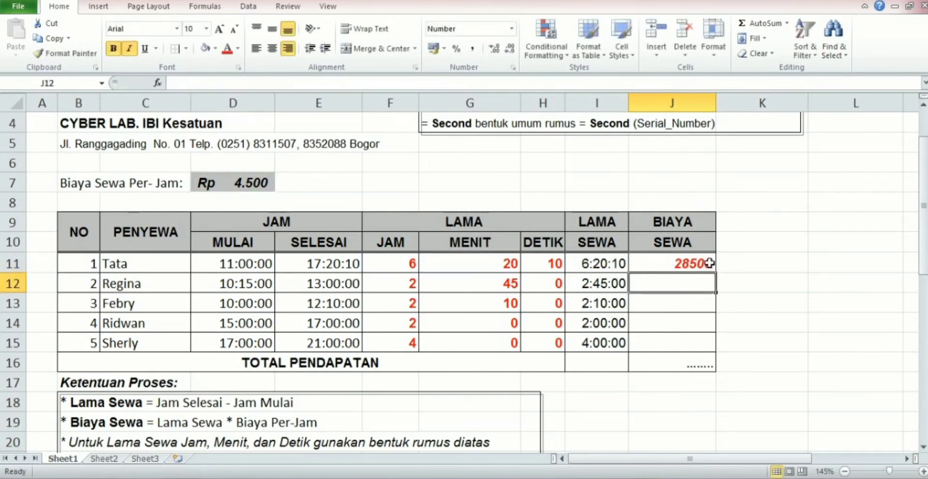
Step: Add the seconds' cost to the first renter's BIAYA SEWA by extending the J11 formula to =F11*D7+G11*D7/60+H11*D7/3600
click(693, 265)
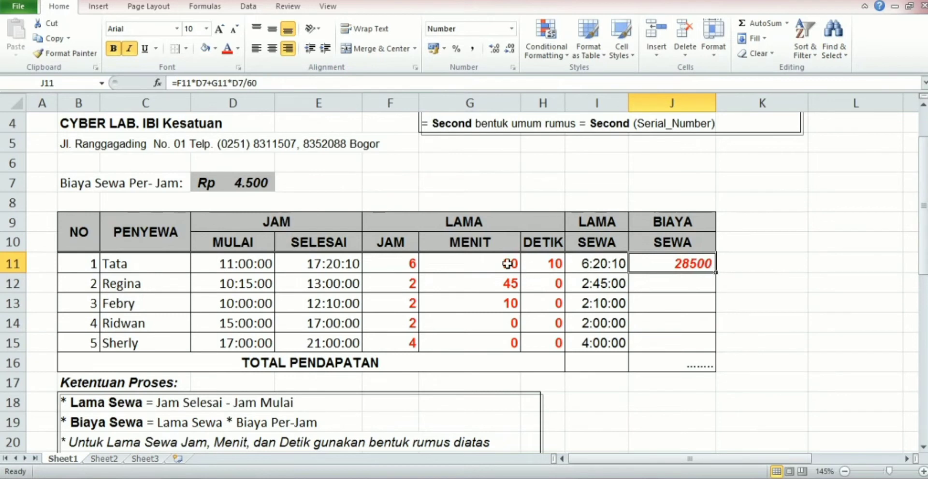
click(547, 270)
click(651, 268)
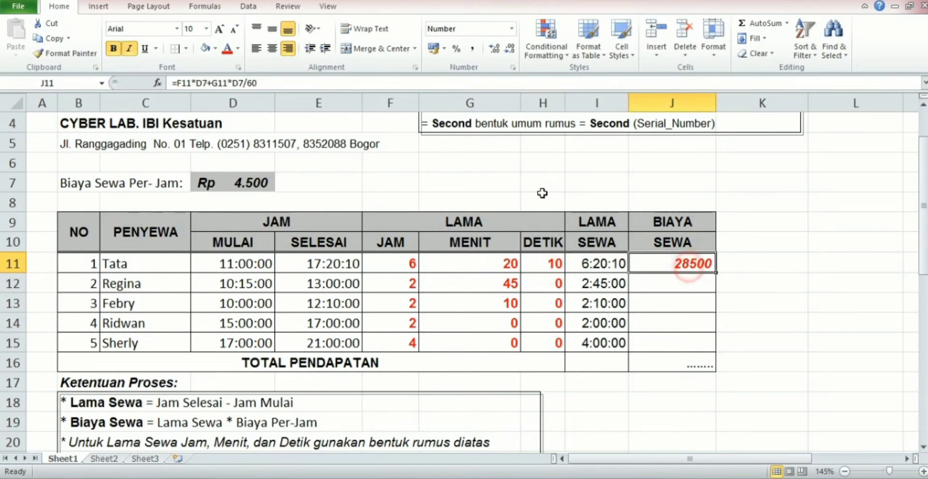
click(270, 83)
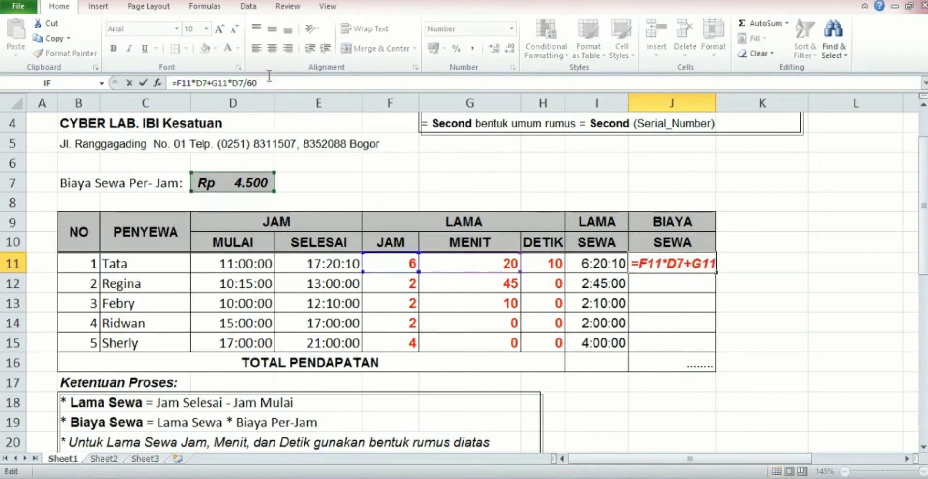
text(+)
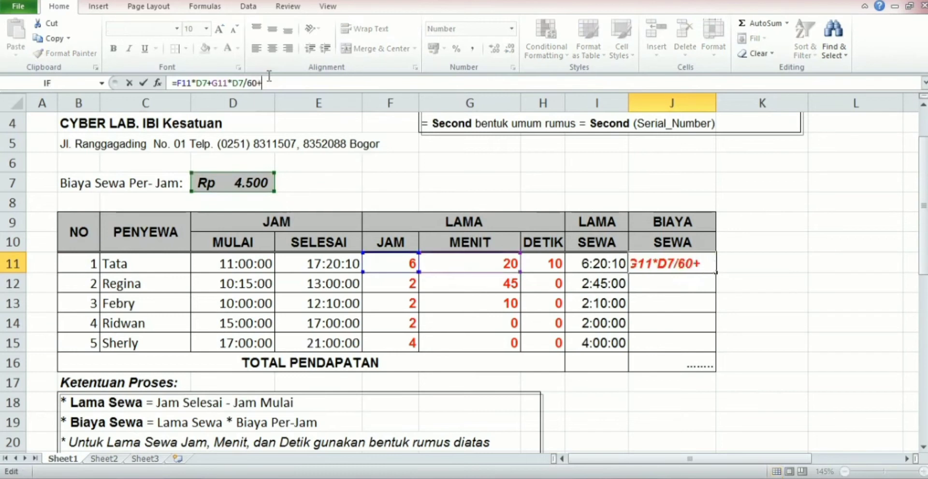
click(554, 269)
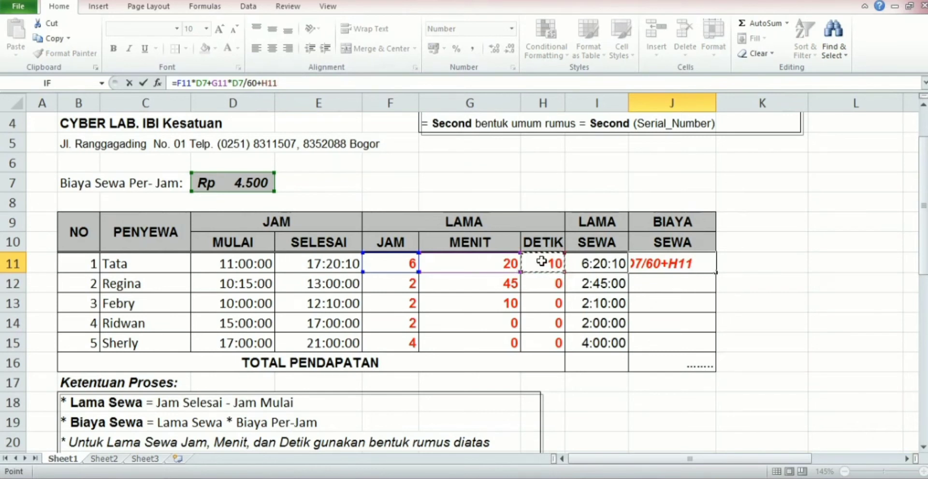
text(*)
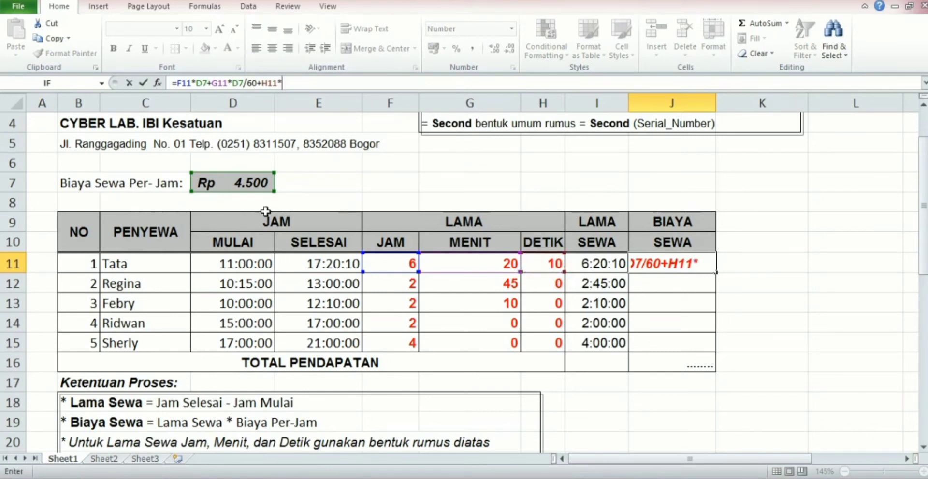
click(238, 180)
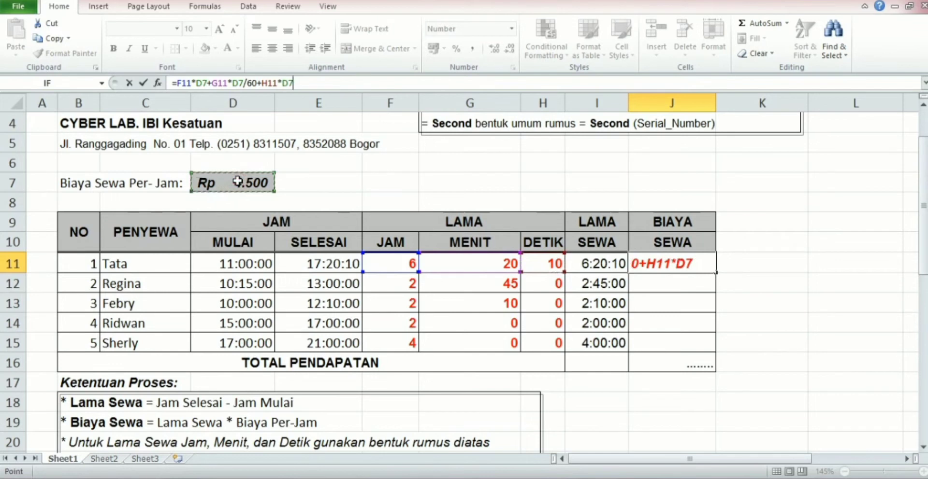
text(/)
text(360)
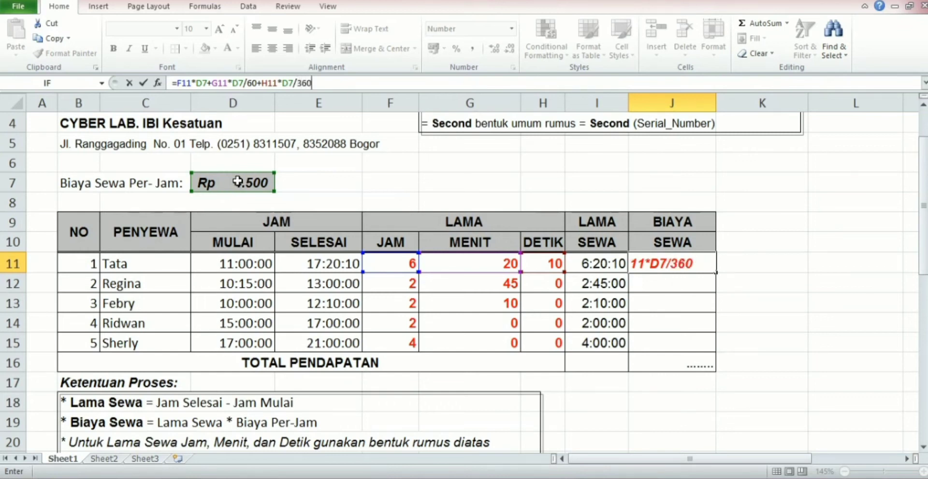
text(0)
key(Return)
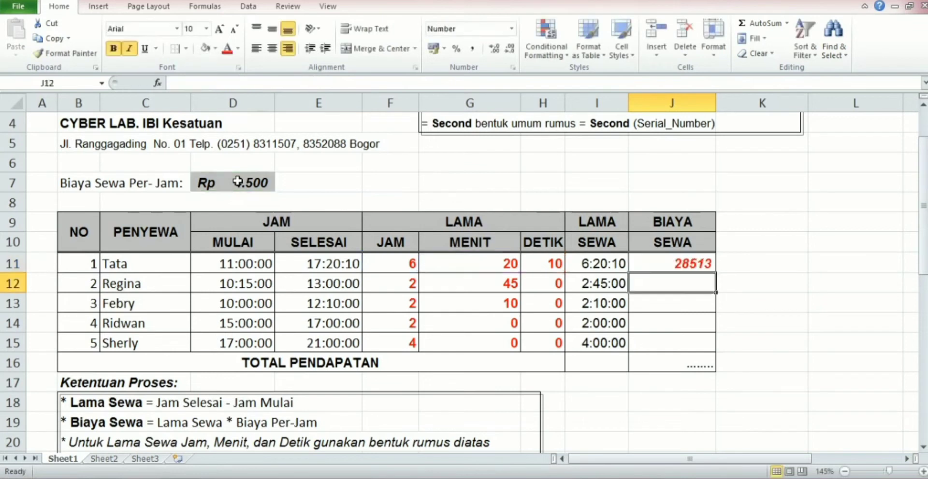
Step: Apply the Accounting number format to the first renter's BIAYA SEWA in cell J11
click(680, 264)
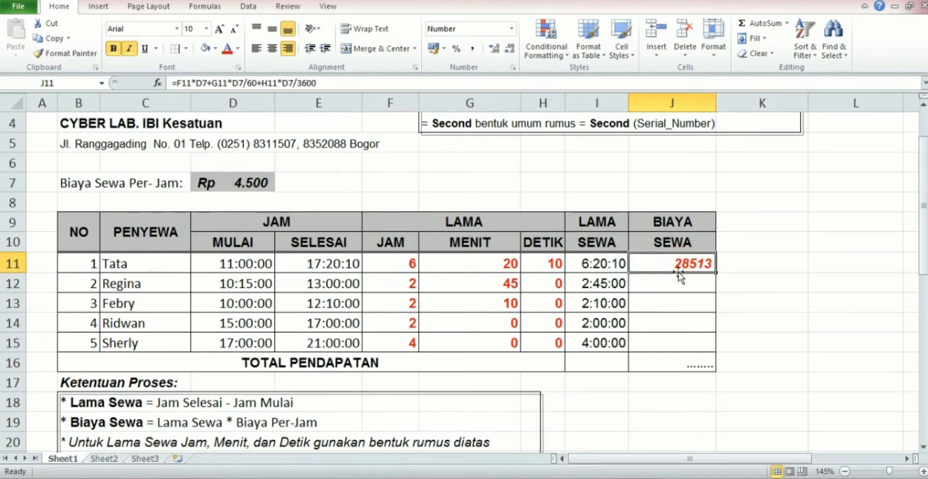
click(511, 29)
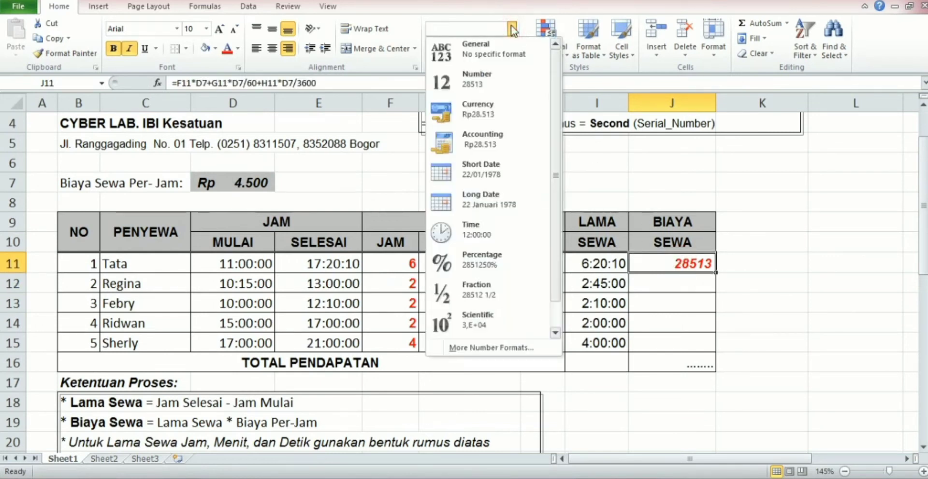
click(501, 141)
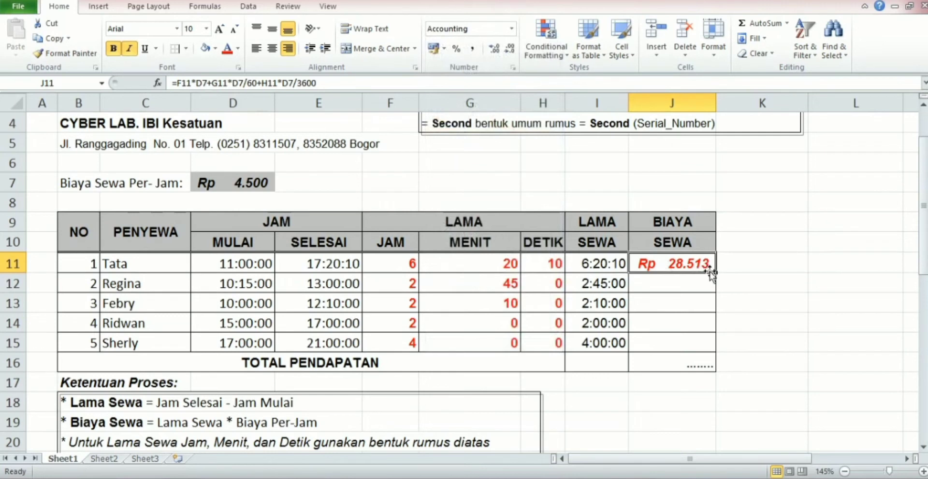
Step: Try to fill the BIAYA SEWA formula from J11 down to J15 with the relative reference to D7
drag(714, 274, 715, 349)
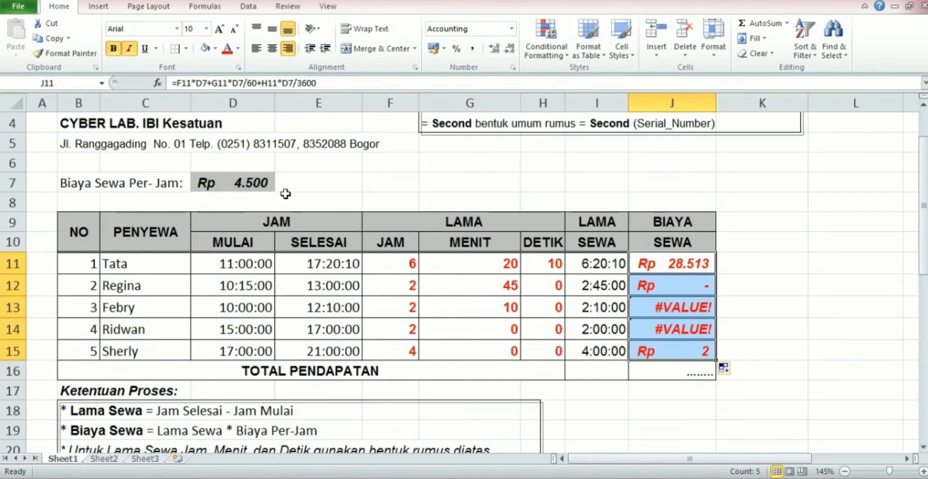
click(255, 181)
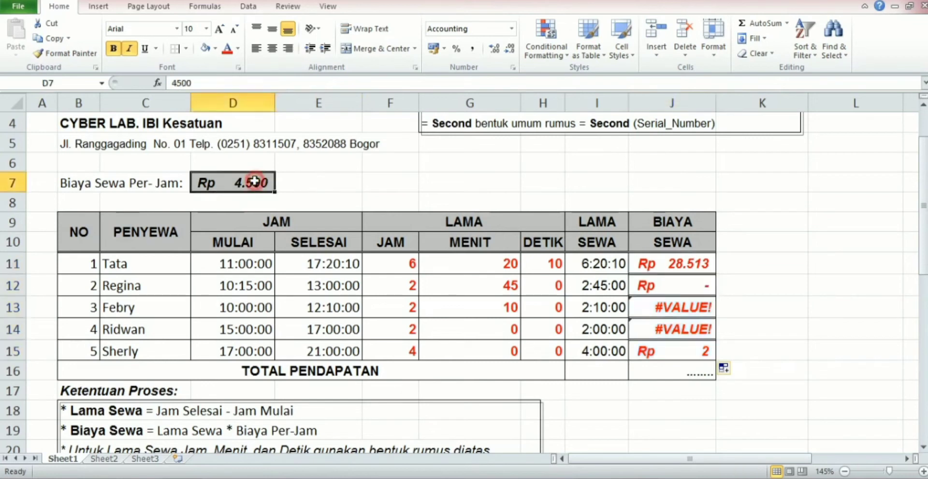
click(685, 285)
Step: Make all three hourly rate references in J11 absolute, giving =F11*$D$7+G11*$D$7/60+H11*$D$7/3600
click(688, 263)
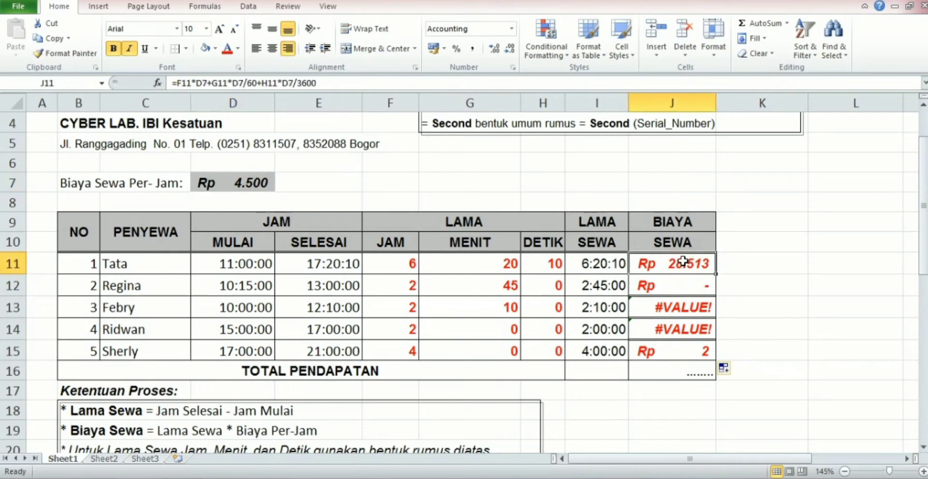
click(197, 83)
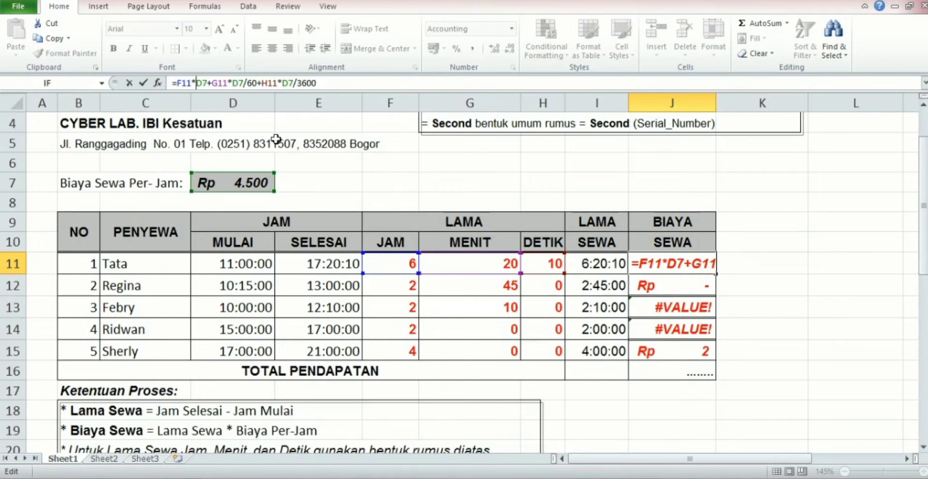
key(F4)
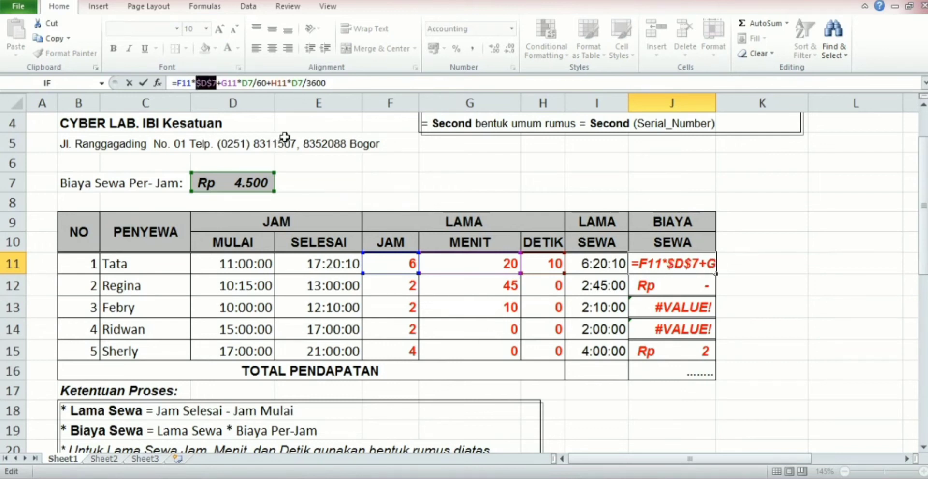
double_click(244, 83)
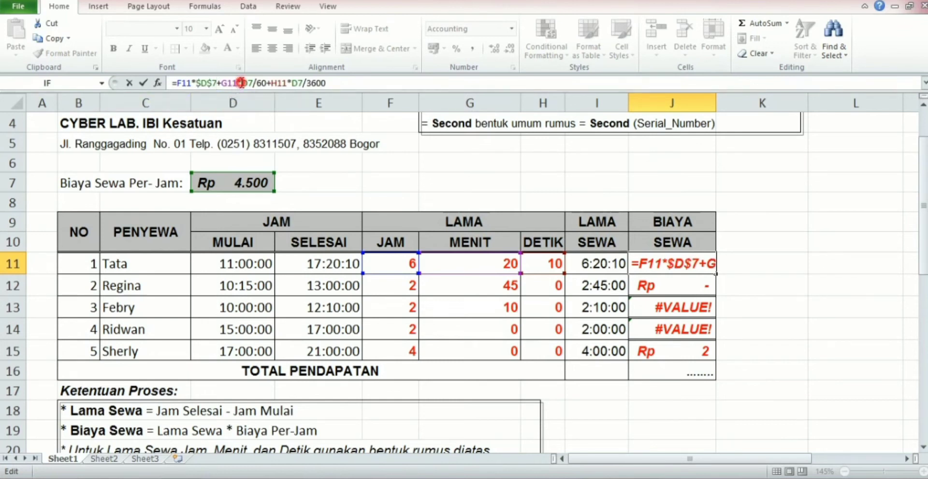
key(F4)
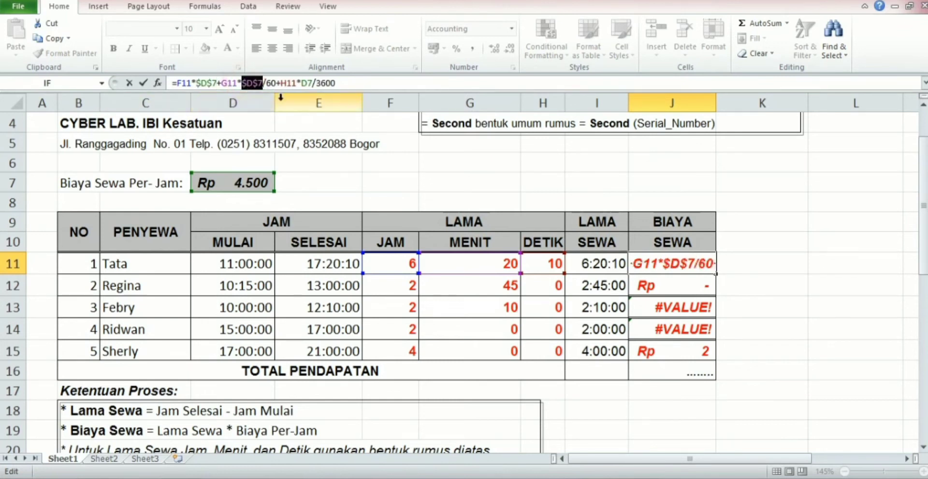
double_click(302, 83)
key(F4)
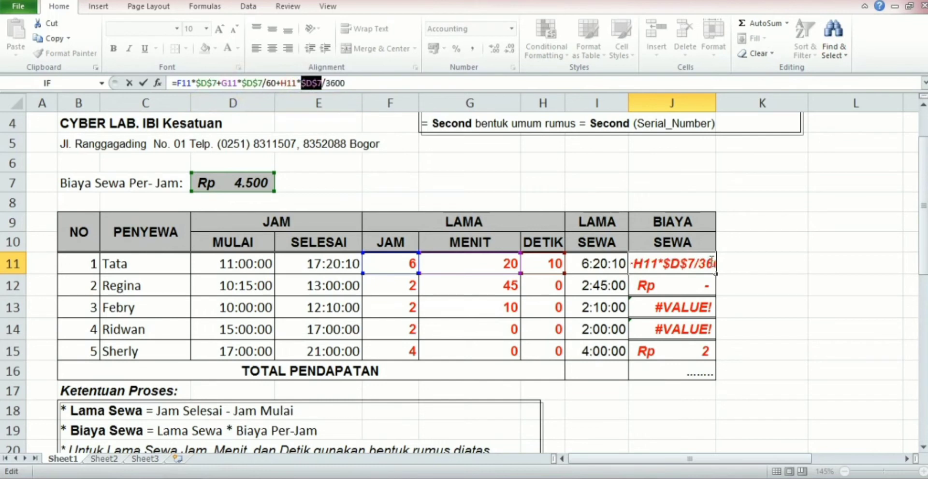
key(Return)
Step: Fill the BIAYA SEWA formula from J11 down through J15 for the remaining renters
click(713, 263)
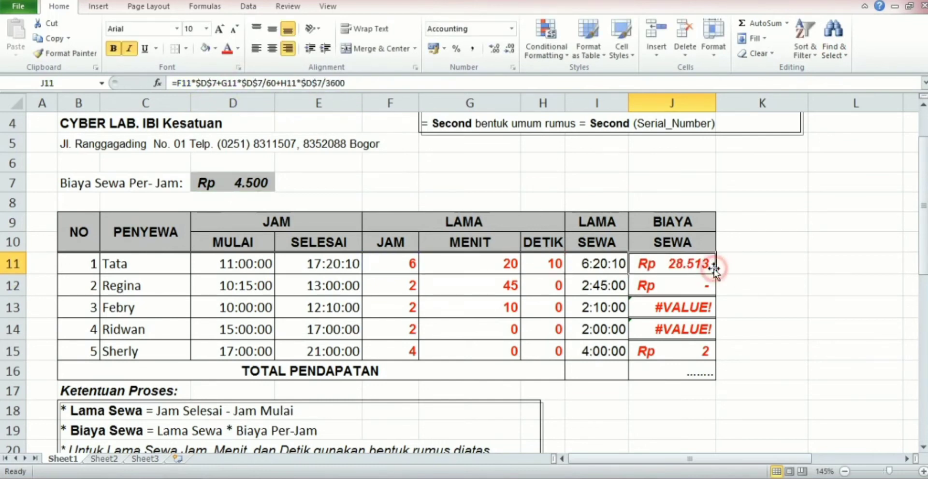
drag(716, 272, 715, 357)
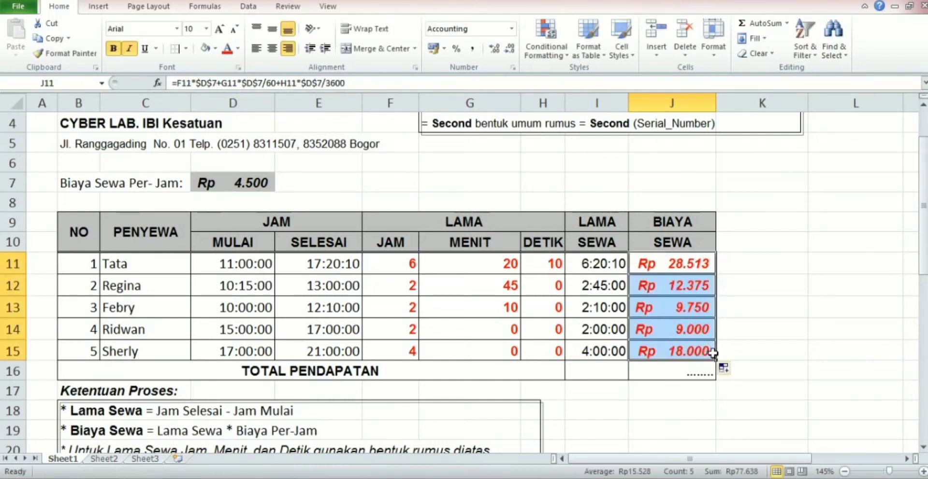
click(763, 276)
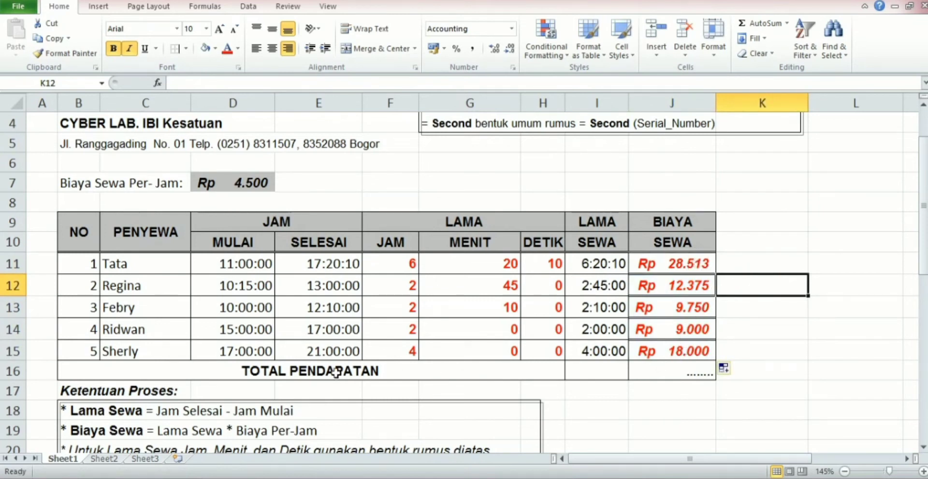
Step: Replace the placeholder in the TOTAL PENDAPATAN cell J16 with =SUM(J11:J15) to total the BIAYA SEWA amounts
click(671, 373)
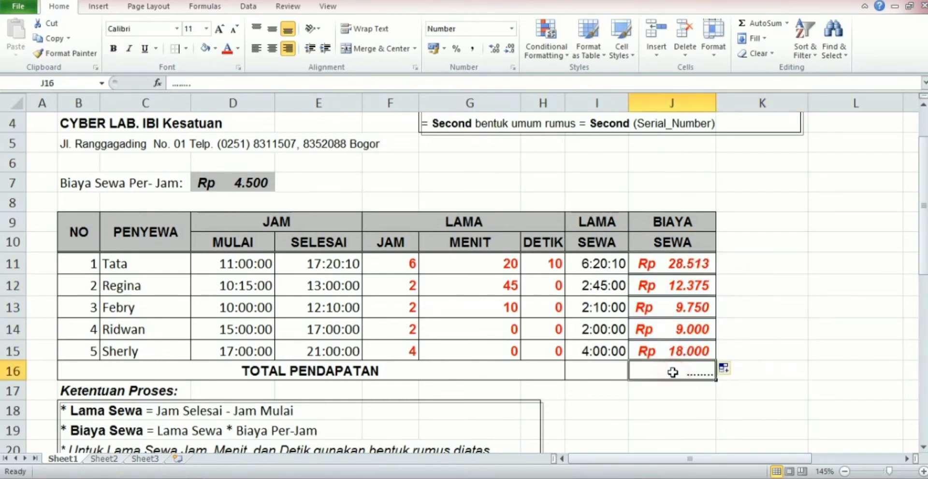
key(BackSpace)
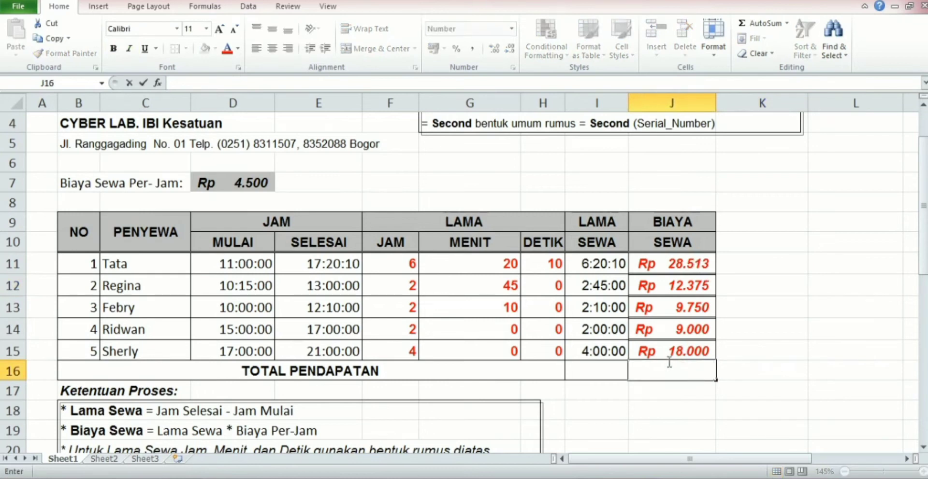
text(=S)
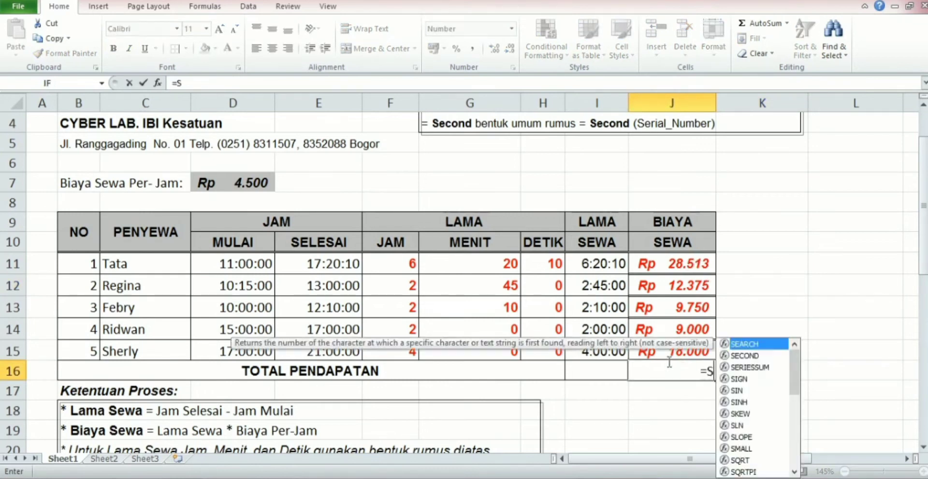
text(UM()
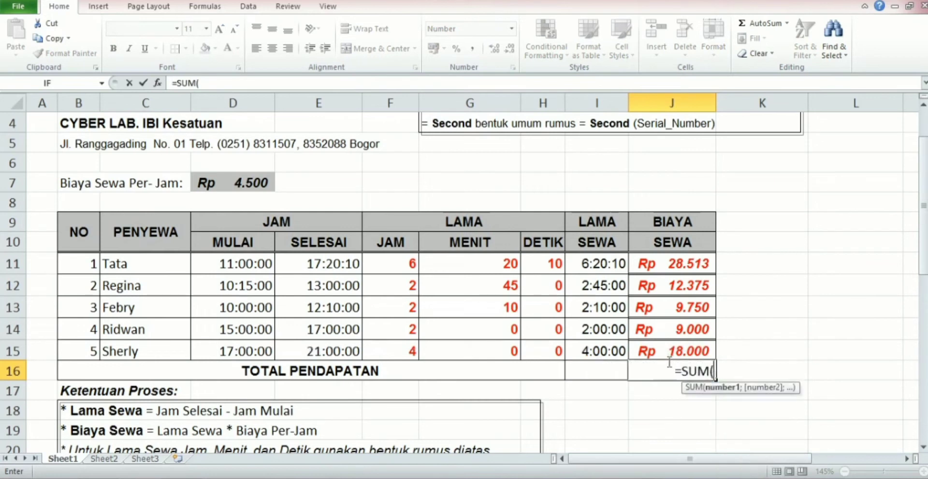
drag(696, 263, 707, 351)
text())
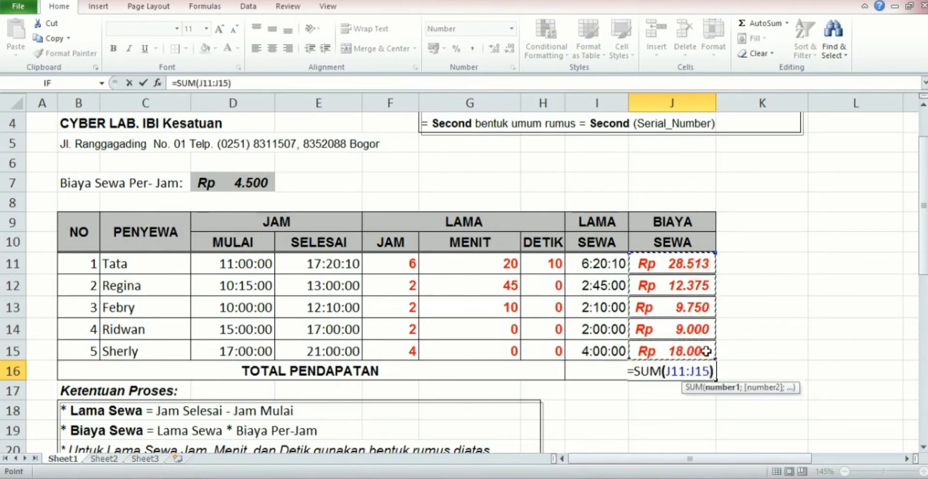
key(Return)
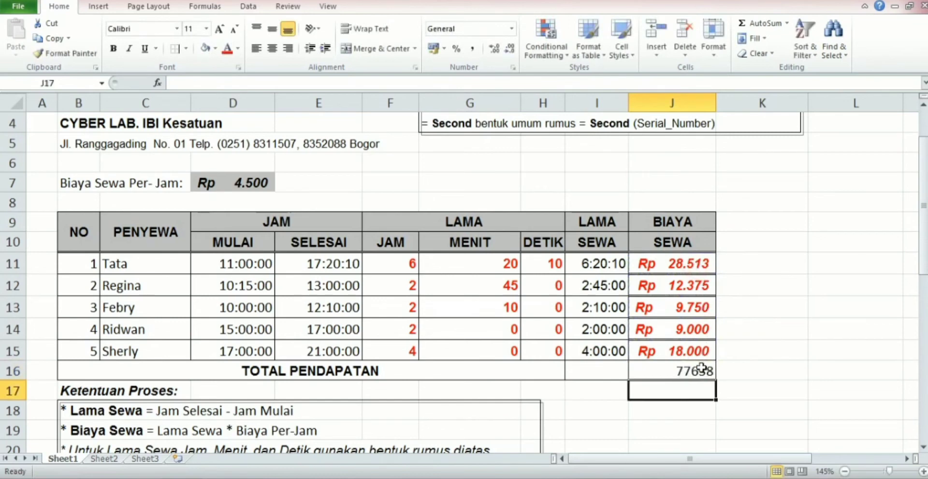
Step: Apply the Accounting number format to the TOTAL PENDAPATAN amount in cell J16
click(703, 370)
click(510, 30)
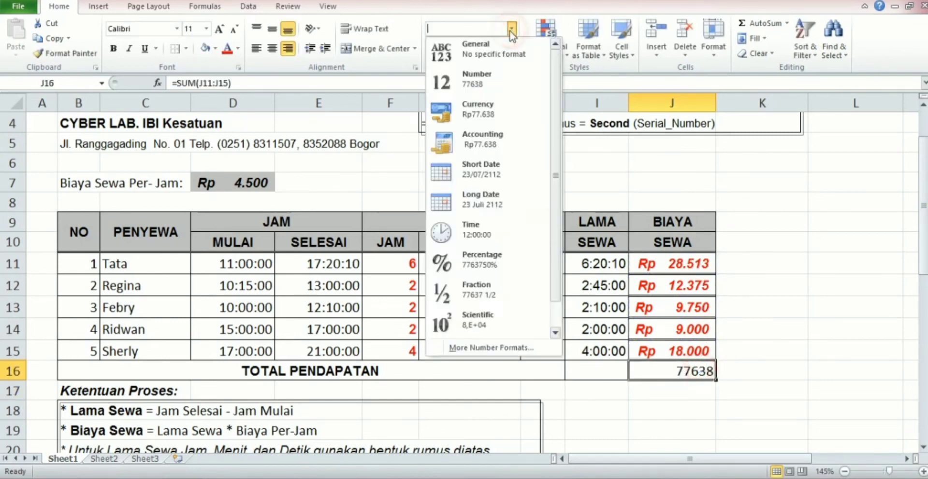
click(483, 139)
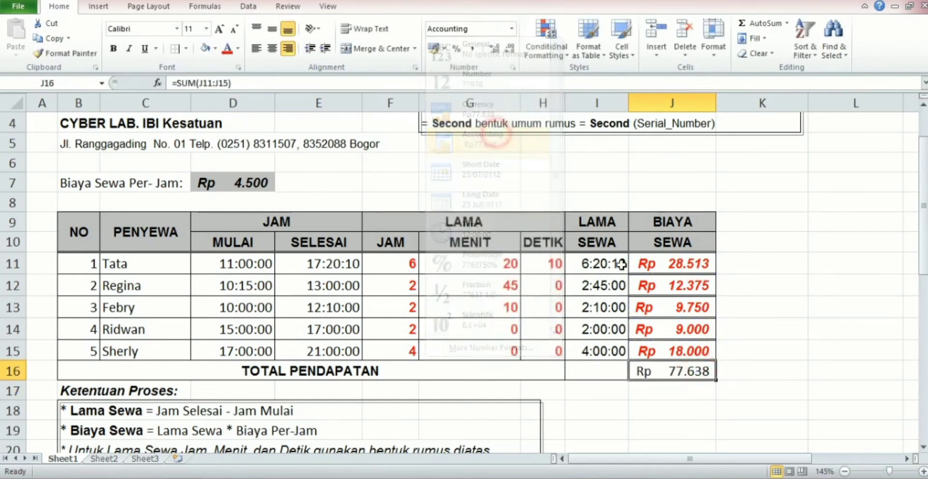
click(796, 322)
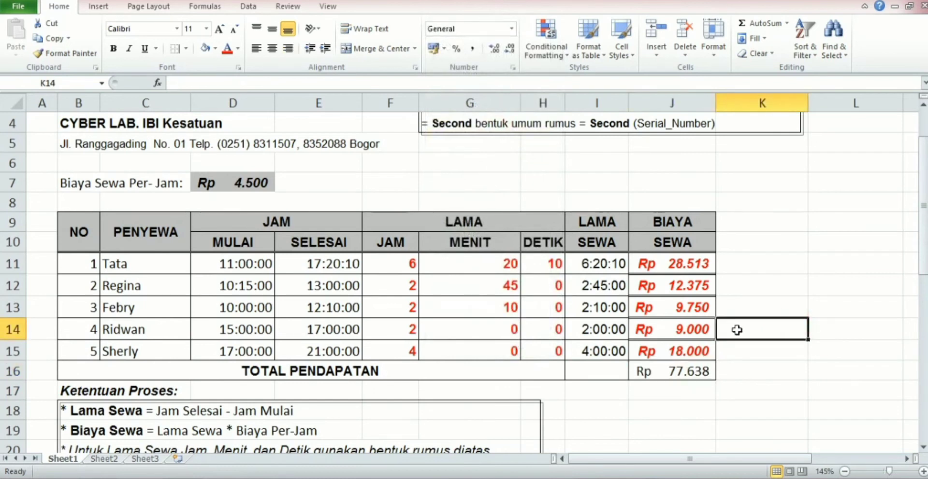
click(691, 374)
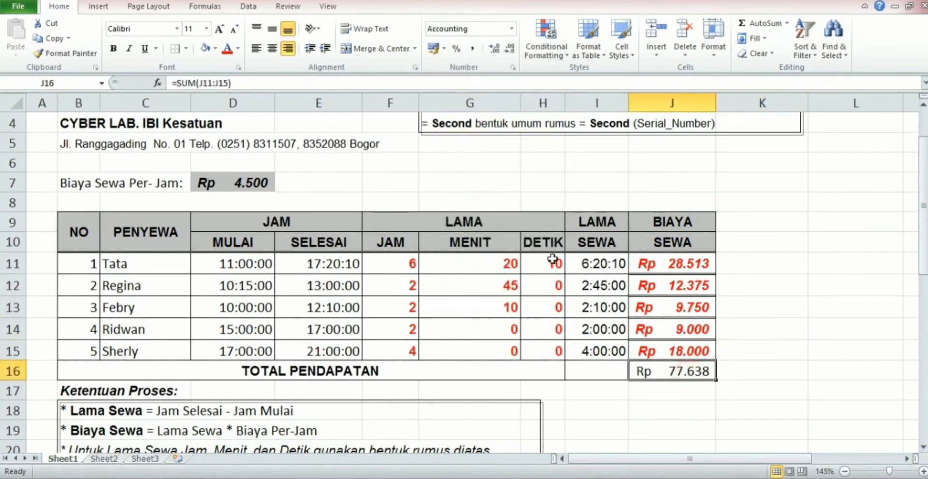
click(787, 257)
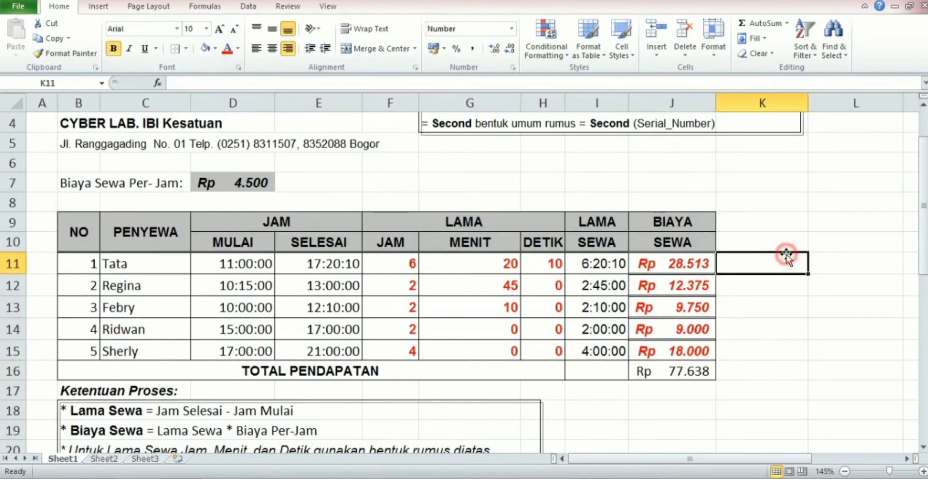
Step: Review the completed rental table with its formula notes and process rules, and the DAFTAR UPAH HARIAN table with its Ketentuan Proses below
scroll(844, 289, down, 1)
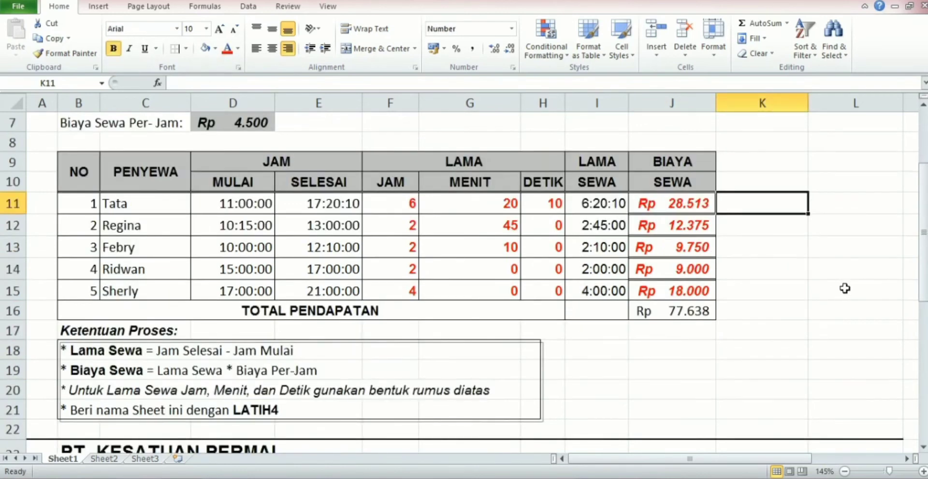
scroll(844, 289, up, 2)
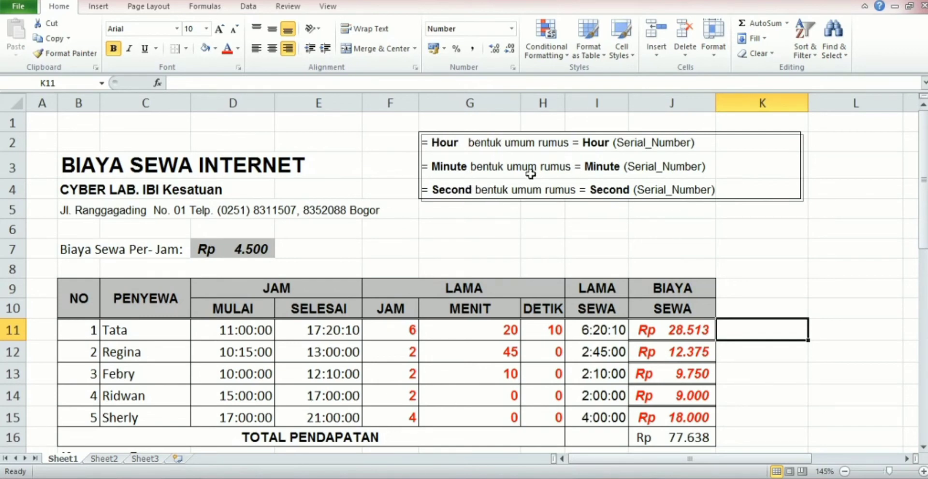
scroll(651, 219, down, 1)
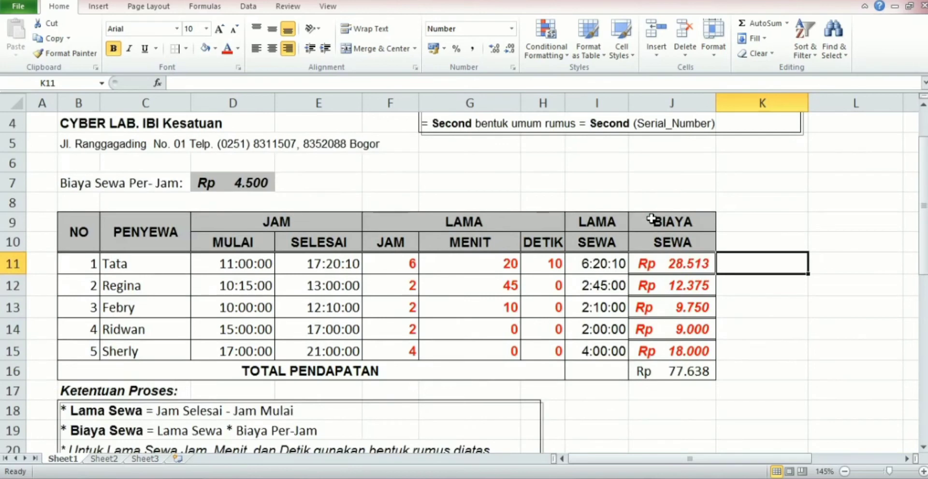
scroll(660, 213, down, 2)
scroll(756, 217, up, 1)
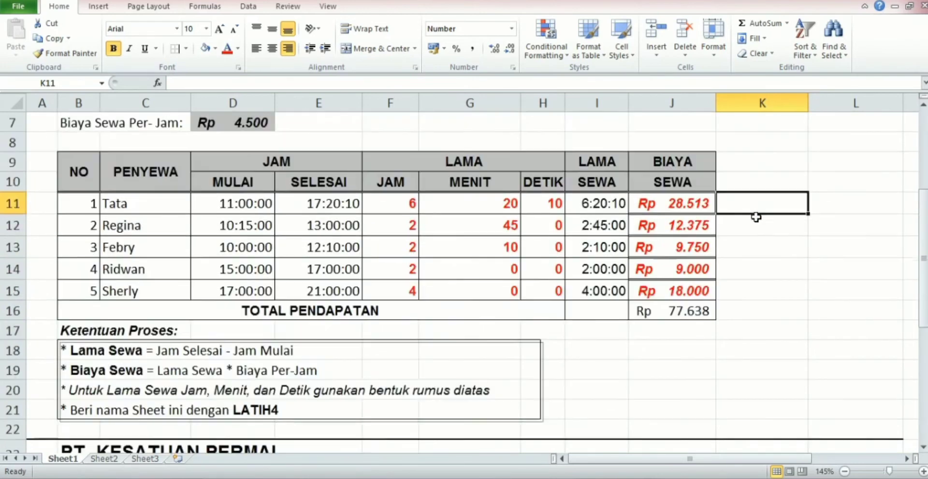
click(761, 157)
scroll(760, 157, up, 1)
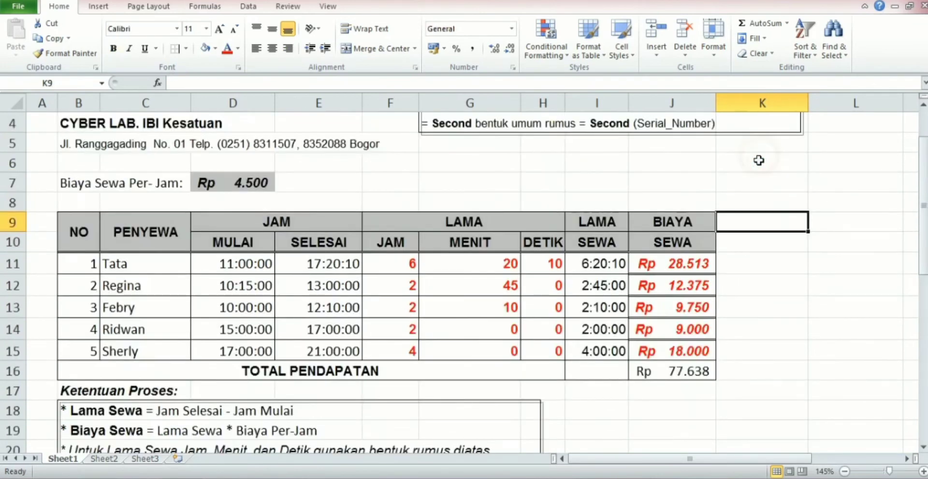
scroll(759, 161, down, 3)
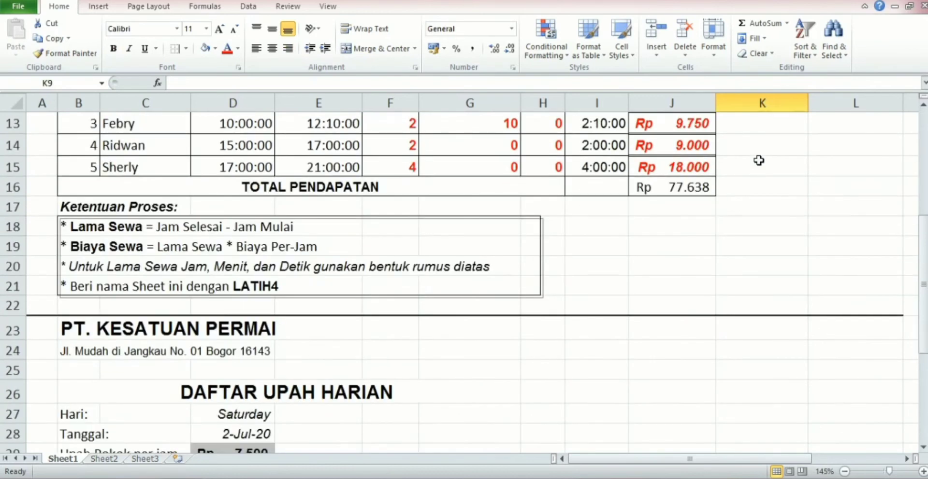
scroll(760, 161, down, 1)
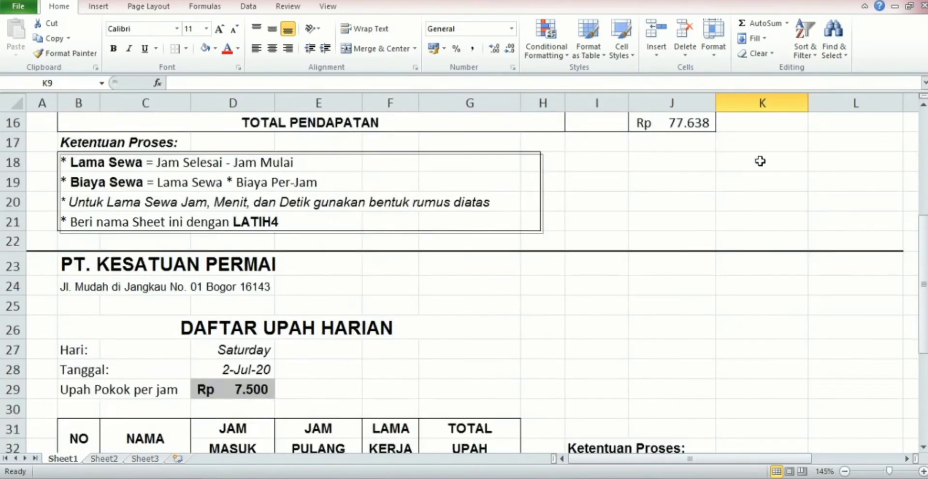
scroll(761, 160, down, 1)
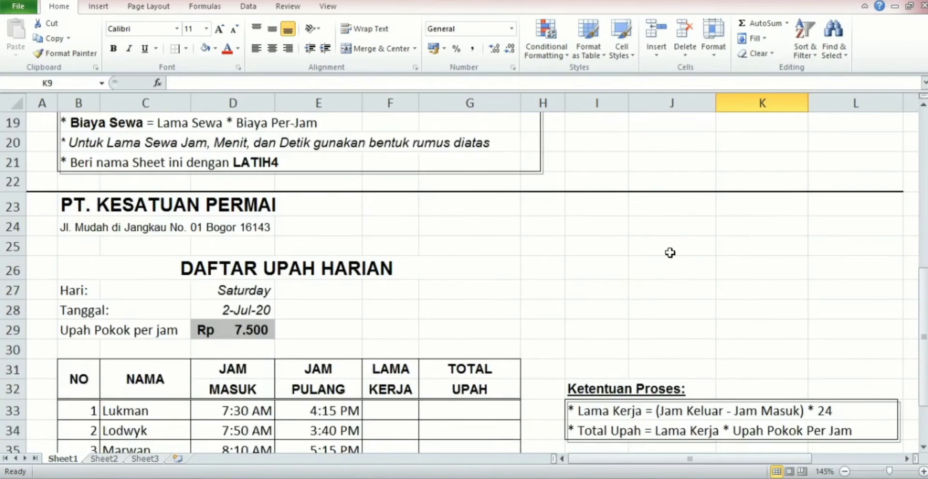
scroll(133, 226, down, 1)
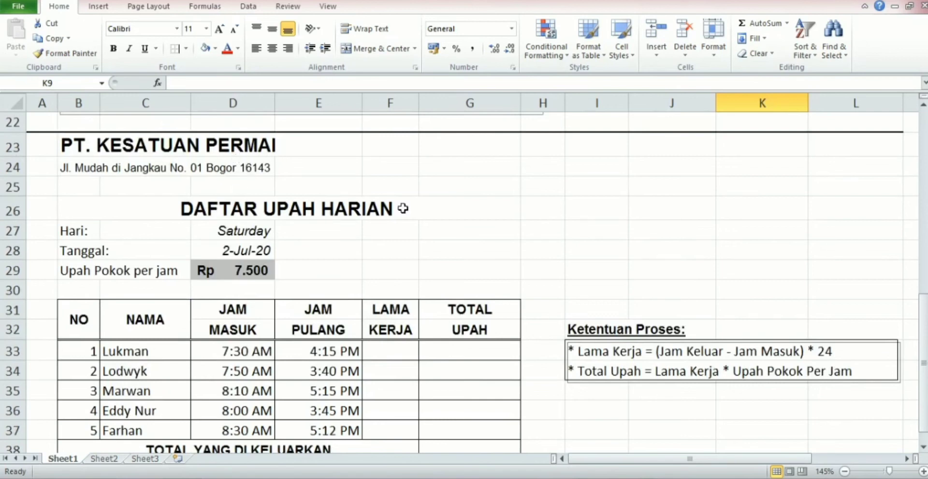
scroll(374, 224, down, 1)
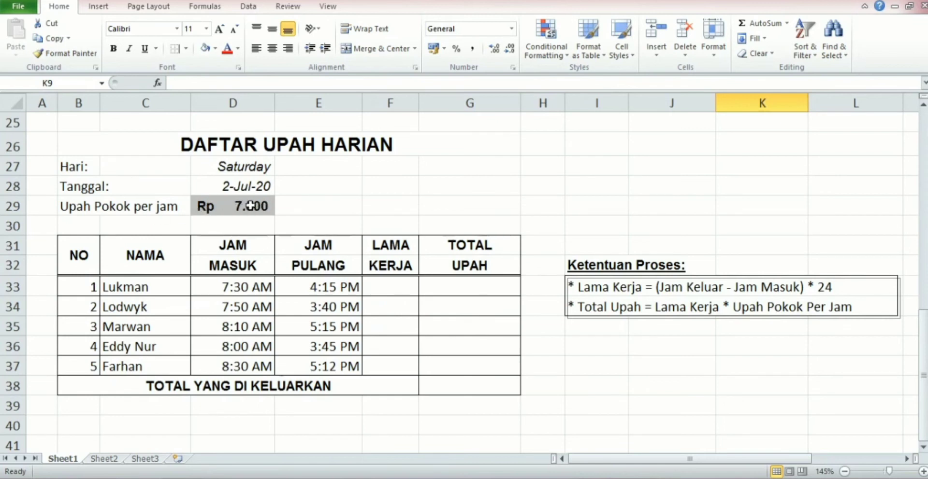
Step: Calculate the first employee's LAMA KERJA in cell F33 from JAM PULANG and JAM MASUK with =(E33-D33)*24
click(391, 285)
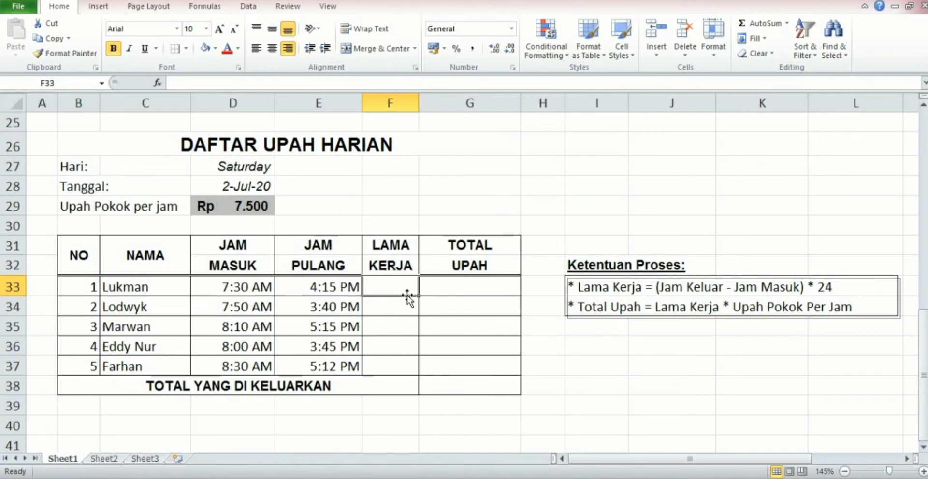
text(=)
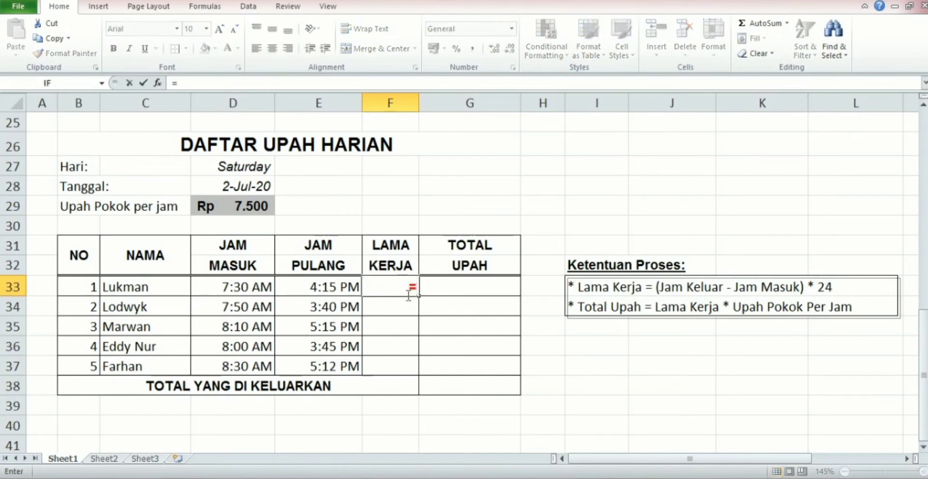
text(()
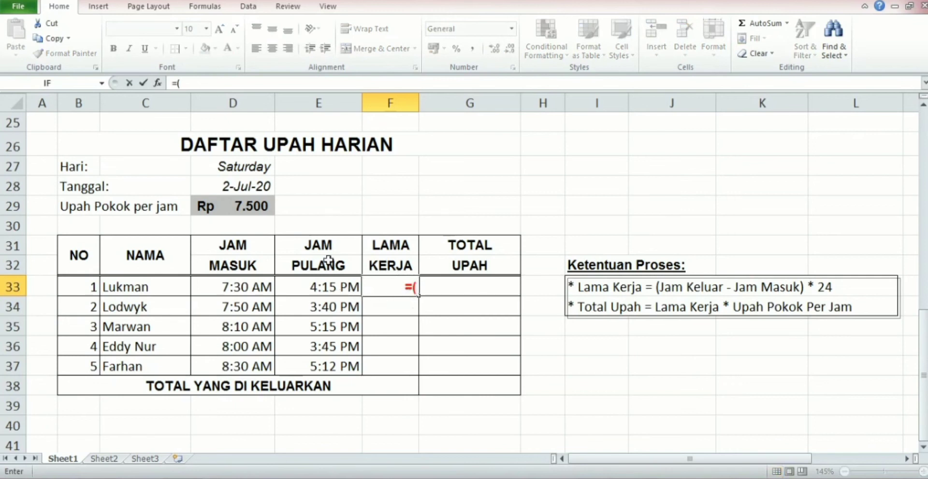
click(324, 286)
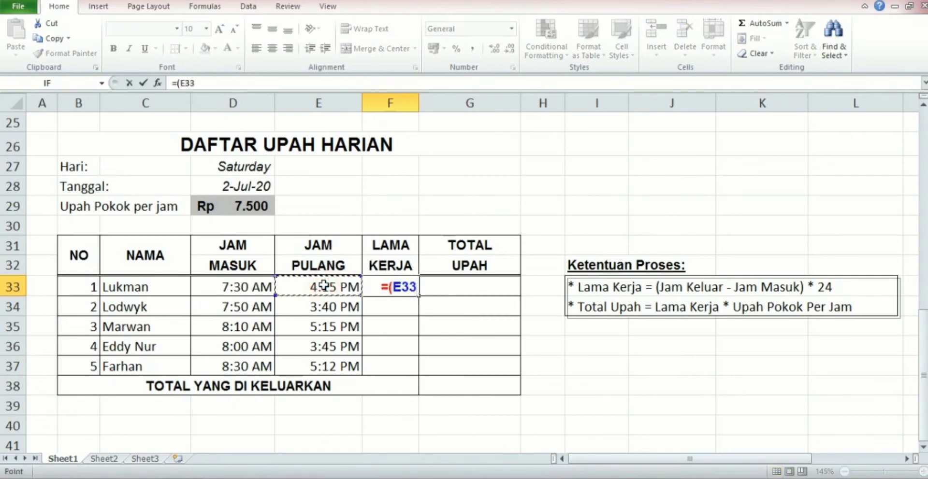
text(=)
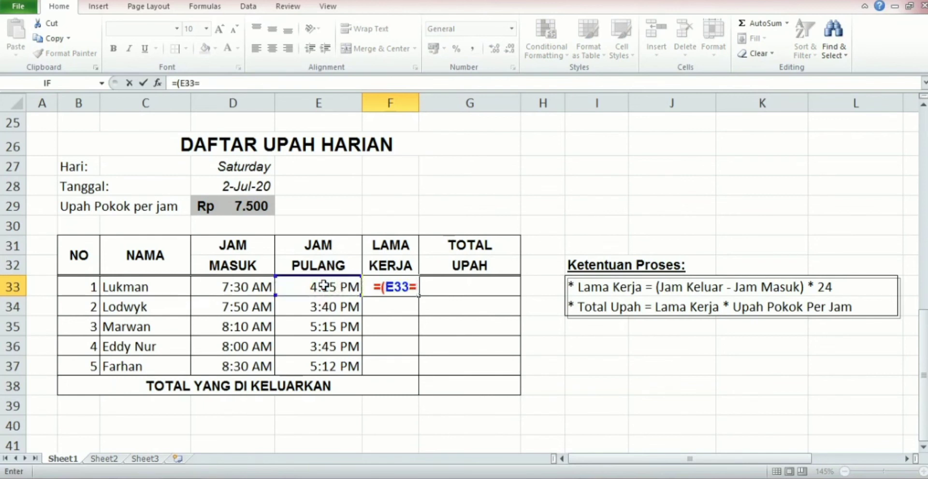
key(BackSpace)
text(_)
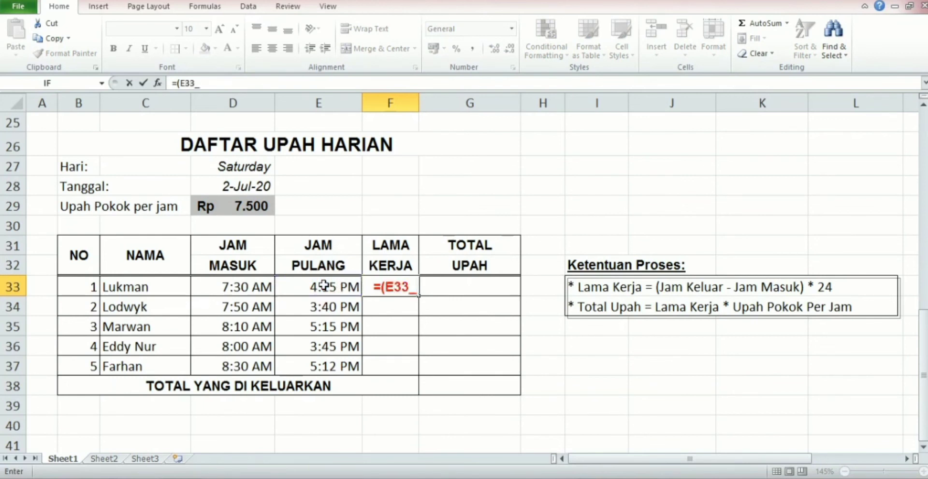
key(BackSpace)
text(-)
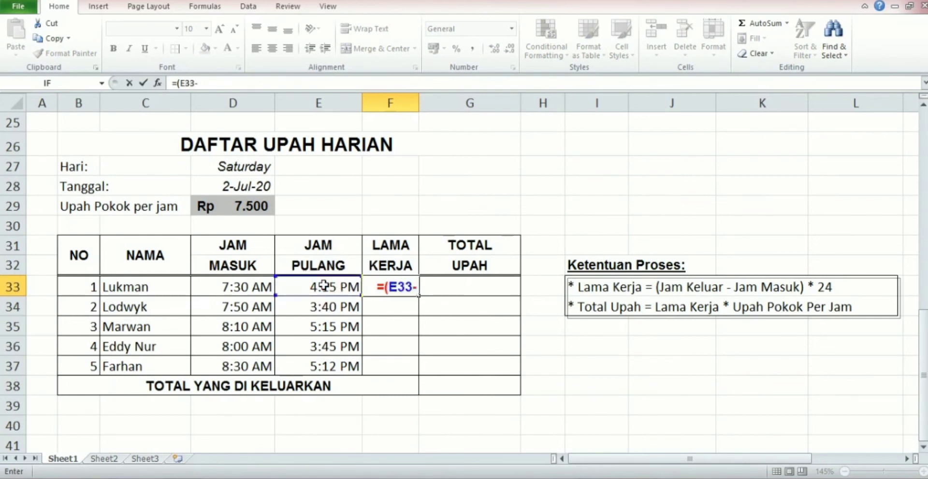
click(255, 285)
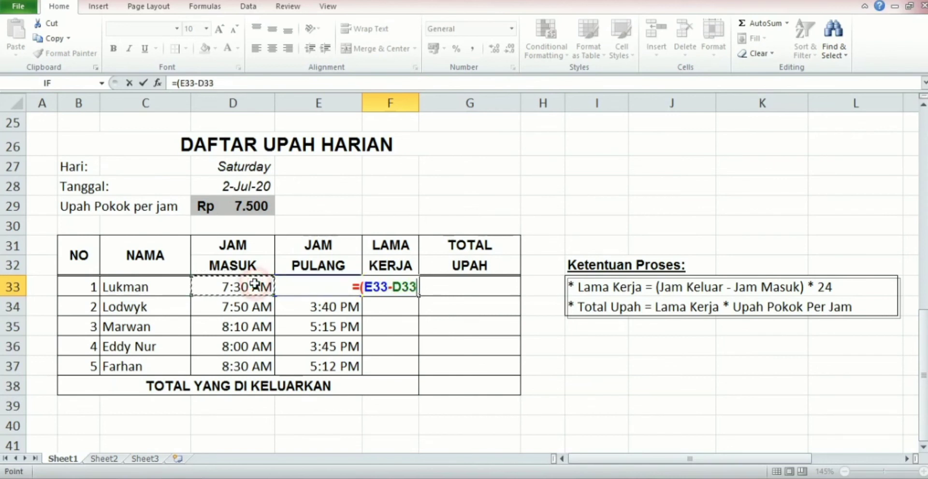
text())
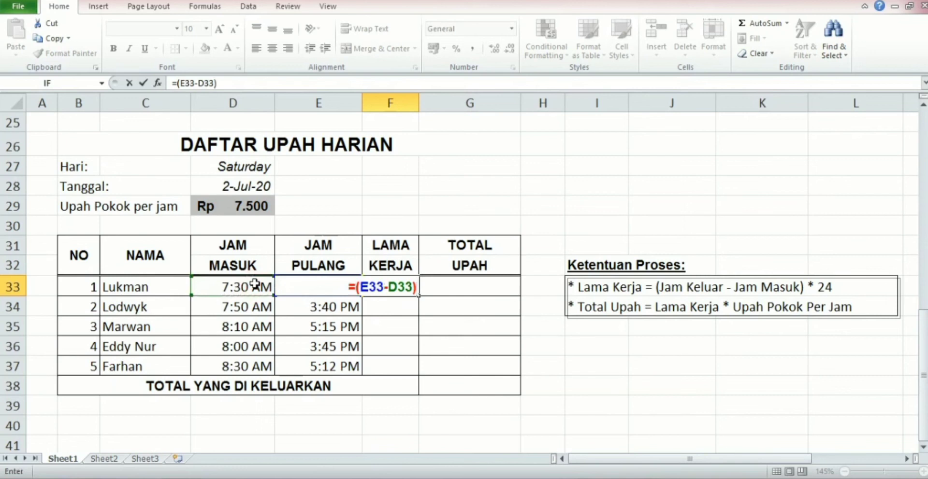
text(*24)
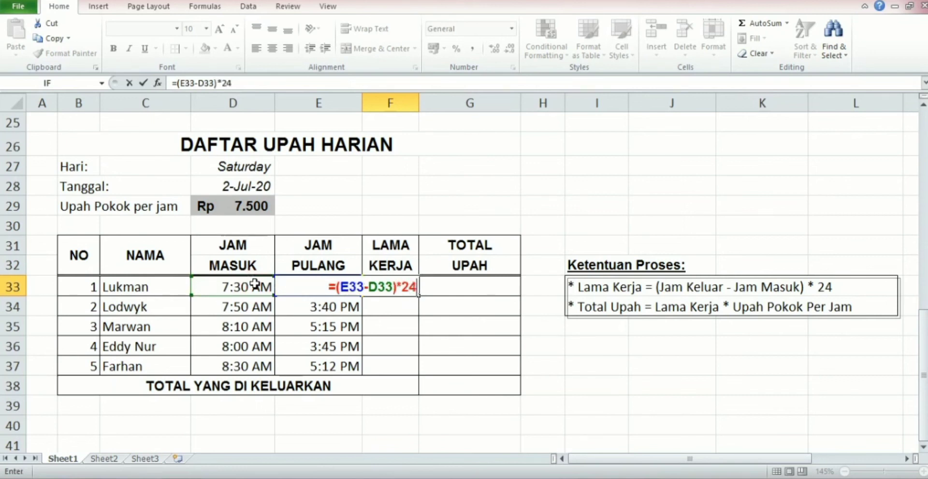
key(Return)
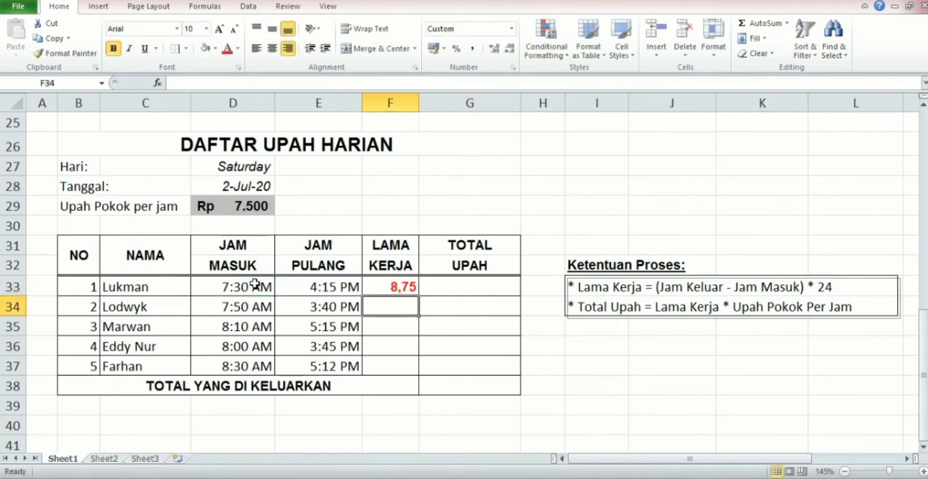
Step: Fill the LAMA KERJA formula from F33 down through F37 for the remaining employees
click(411, 287)
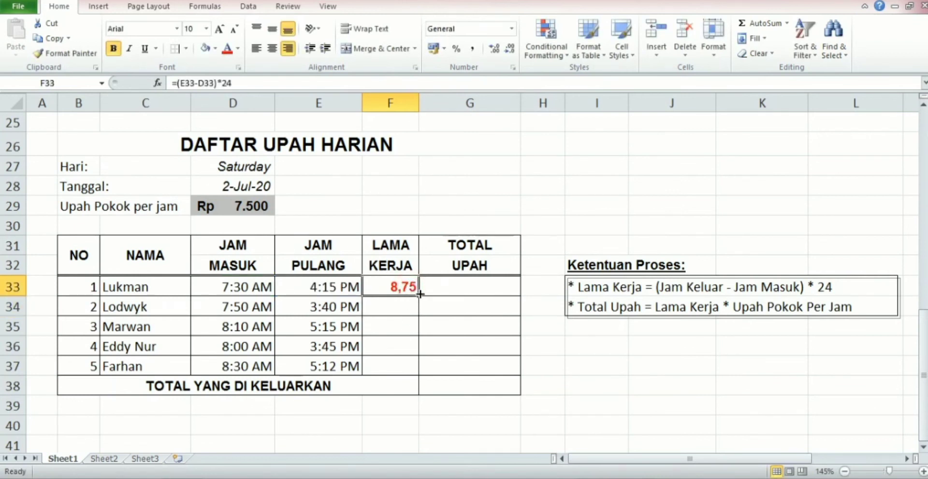
drag(420, 293, 407, 362)
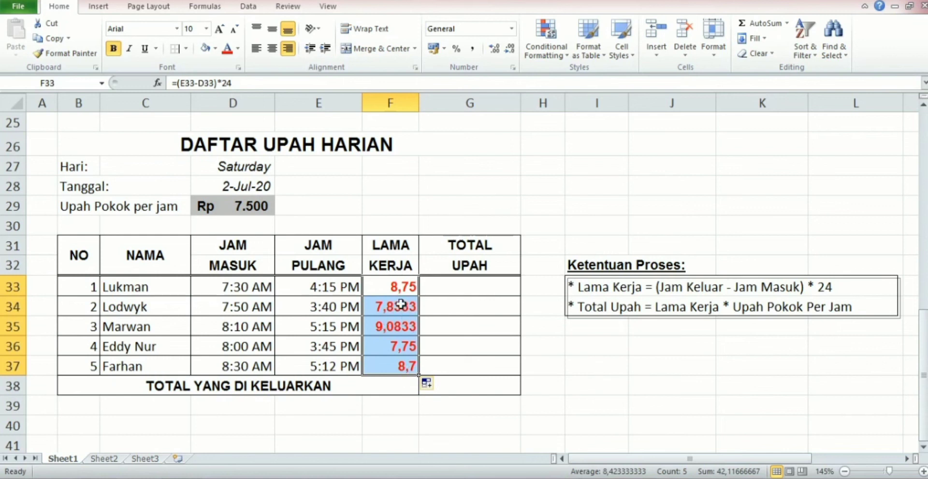
click(392, 286)
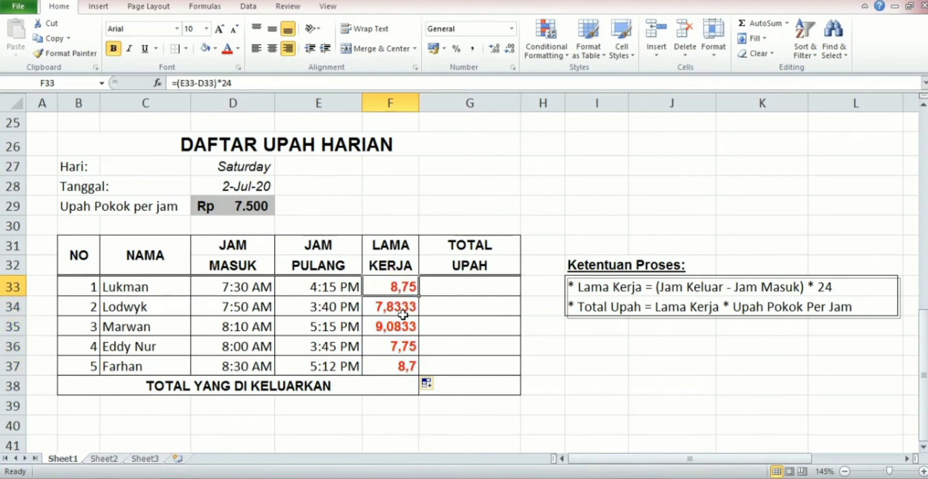
Step: Format the LAMA KERJA values in F34:F37 with the comma style and two decimal places
drag(406, 309, 409, 362)
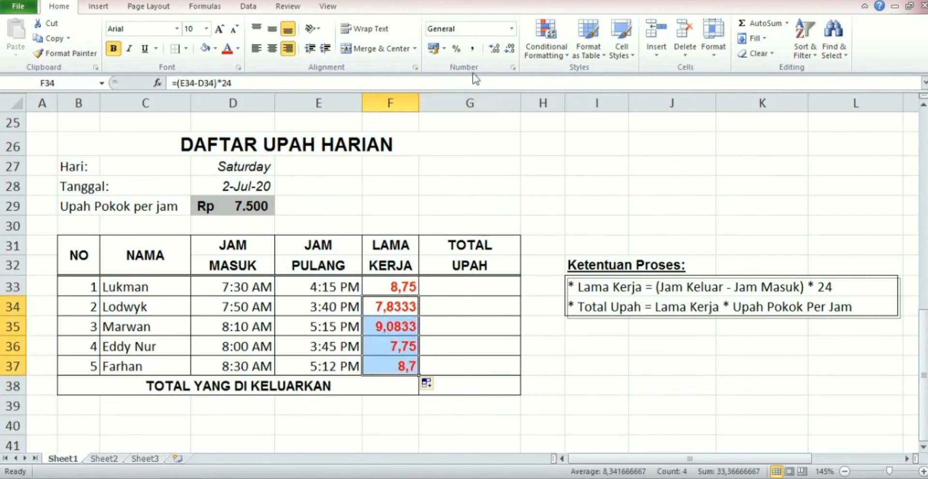
click(473, 49)
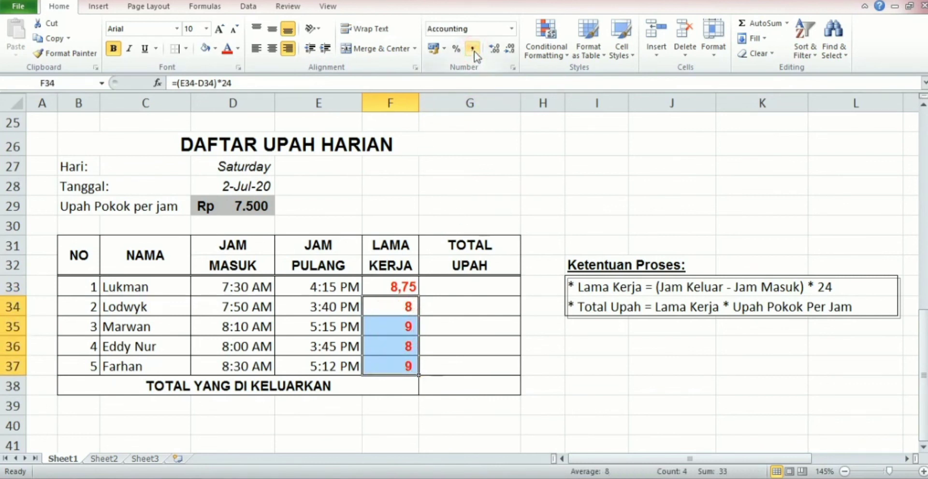
click(492, 49)
click(492, 48)
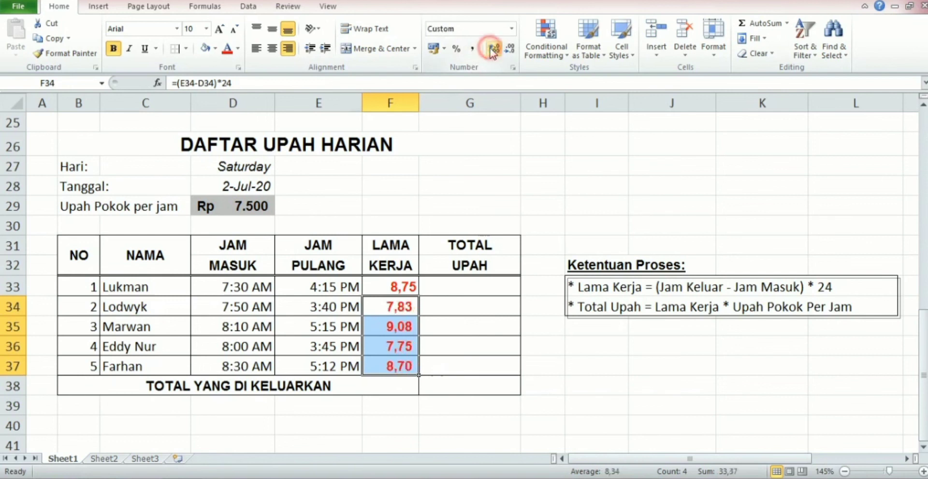
click(435, 306)
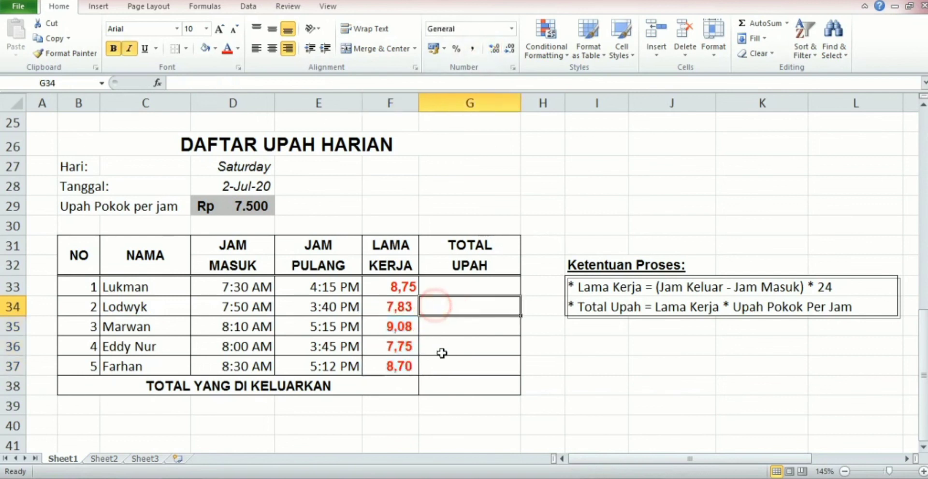
click(402, 287)
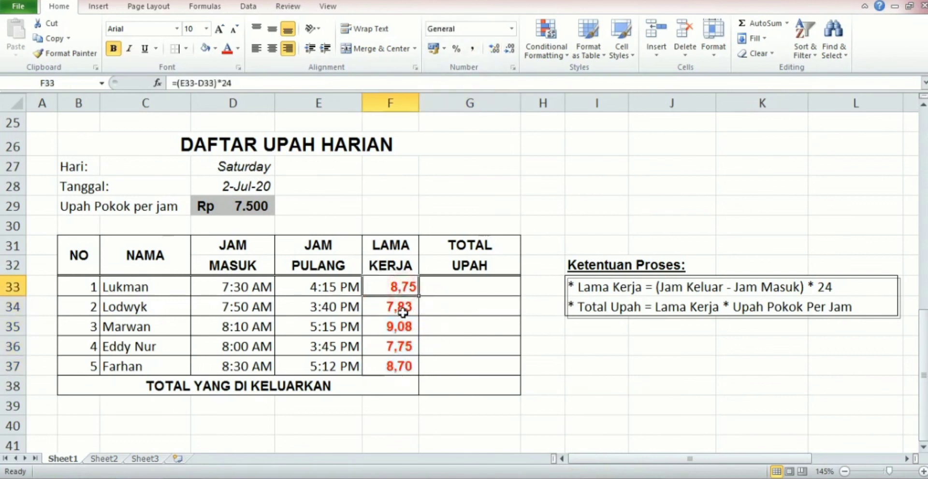
click(402, 312)
click(410, 368)
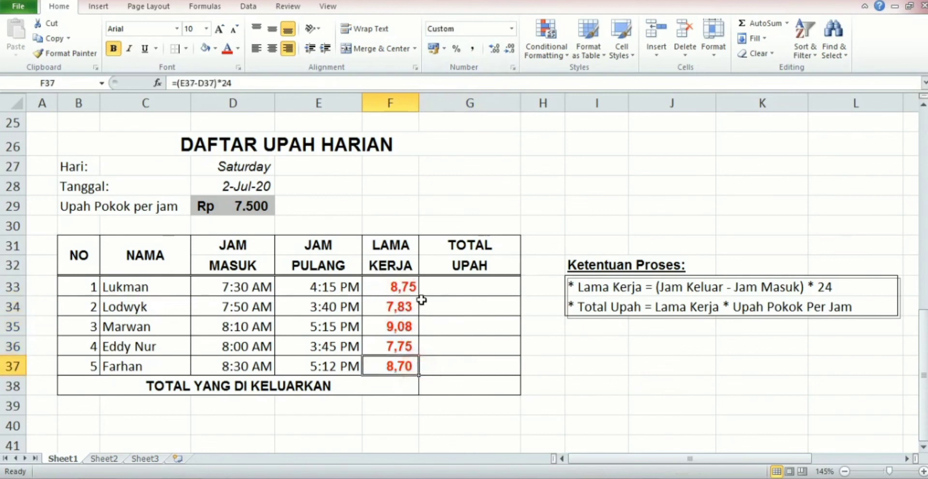
Step: Calculate the first employee's TOTAL UPAH in cell G33 from LAMA KERJA and Upah Pokok per jam with =F33*D29
click(434, 288)
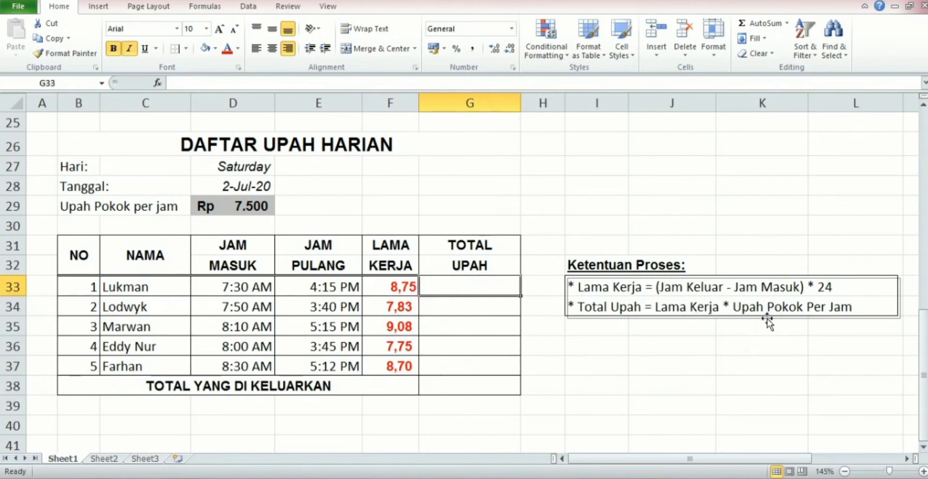
text(=)
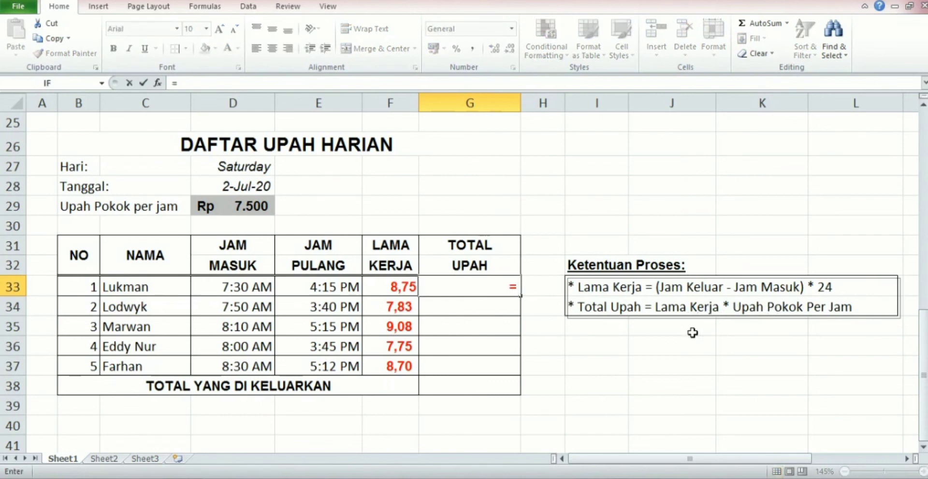
click(399, 289)
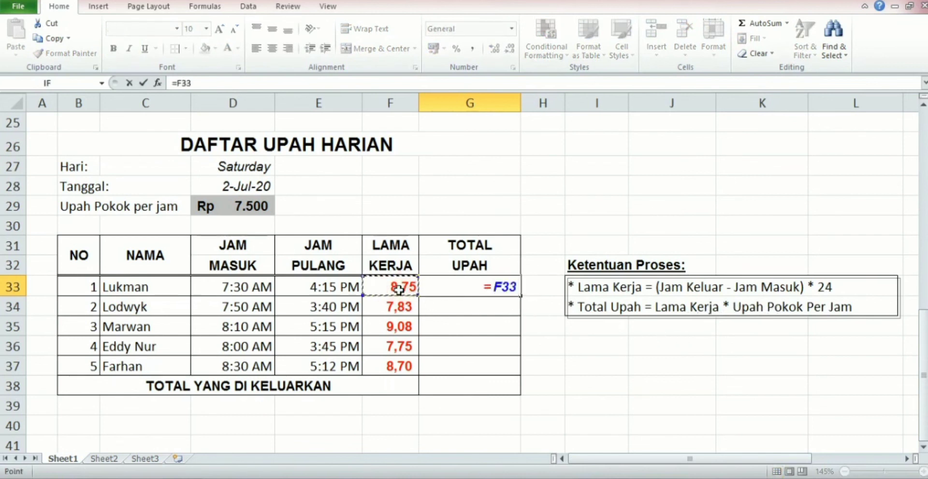
text(*)
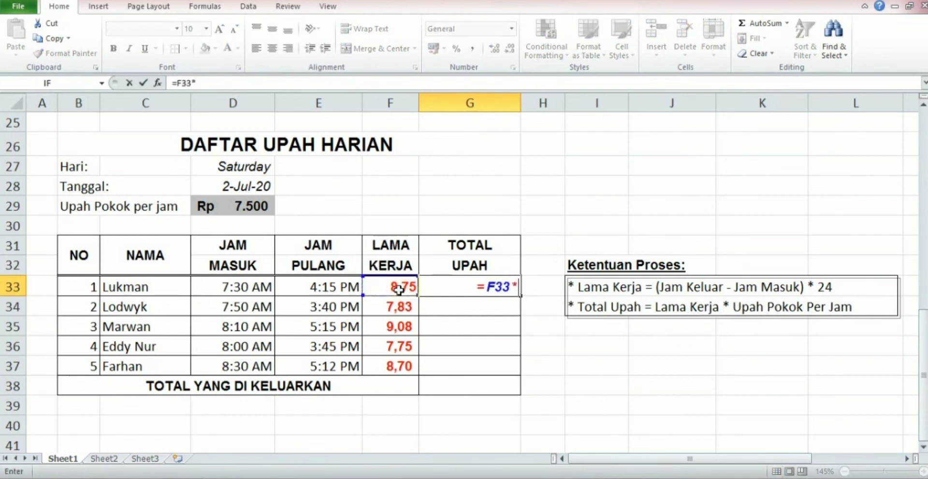
click(255, 207)
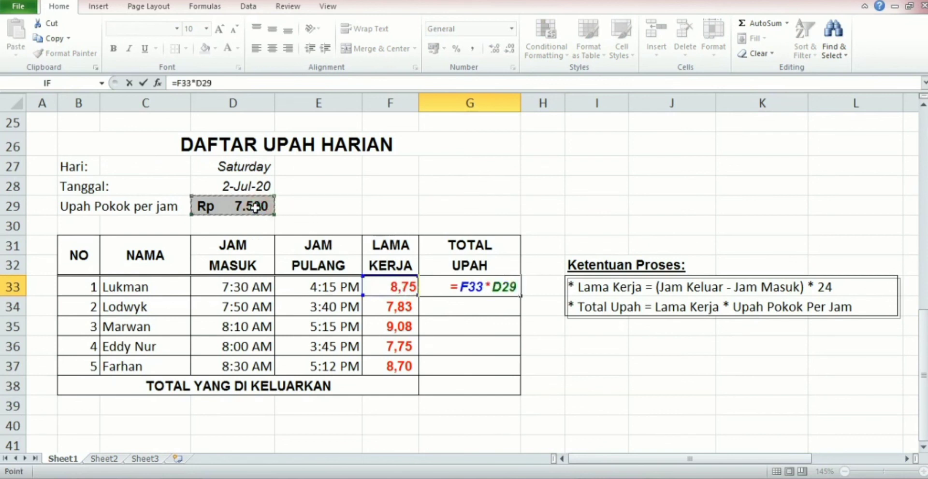
key(Return)
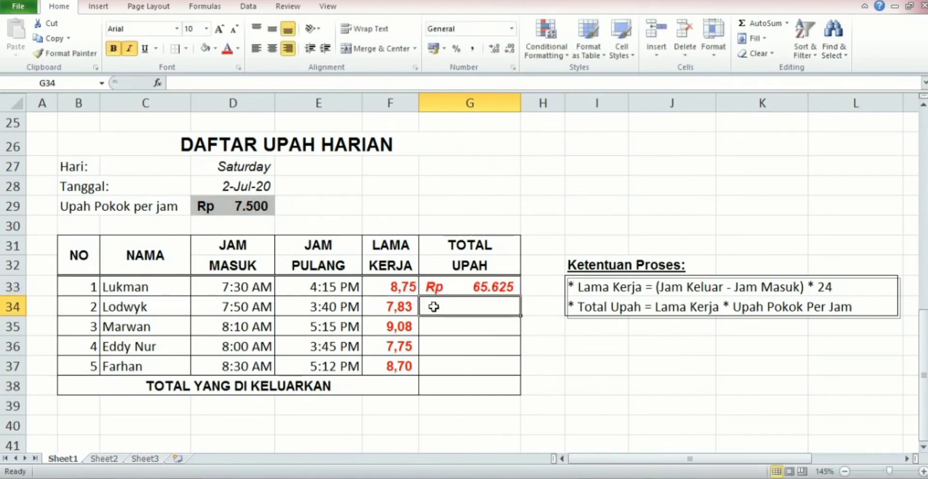
Step: Make the hourly wage reference in G33's formula absolute, giving =F33*$D$29, and fill the formula down through G37
click(472, 288)
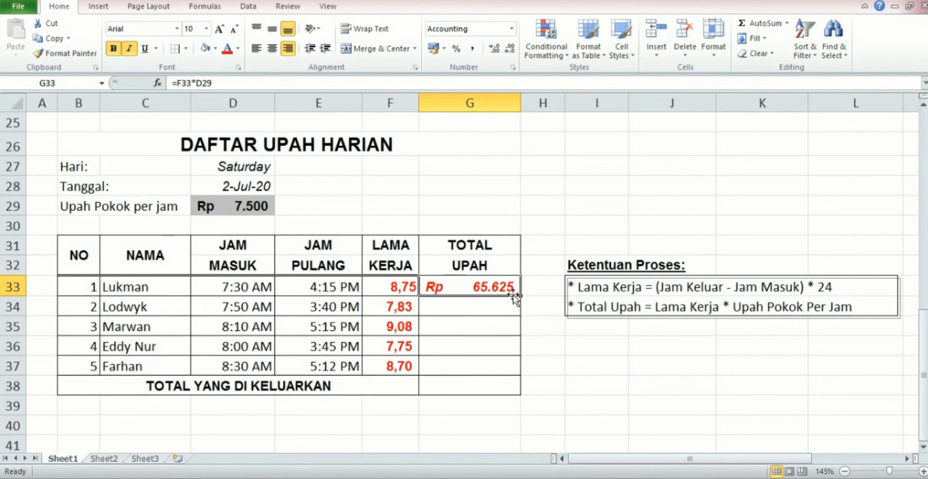
click(246, 206)
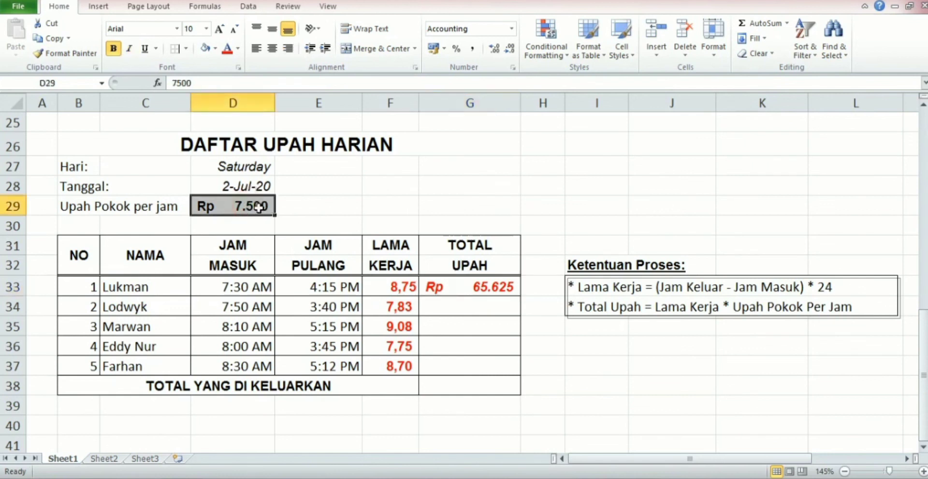
click(502, 288)
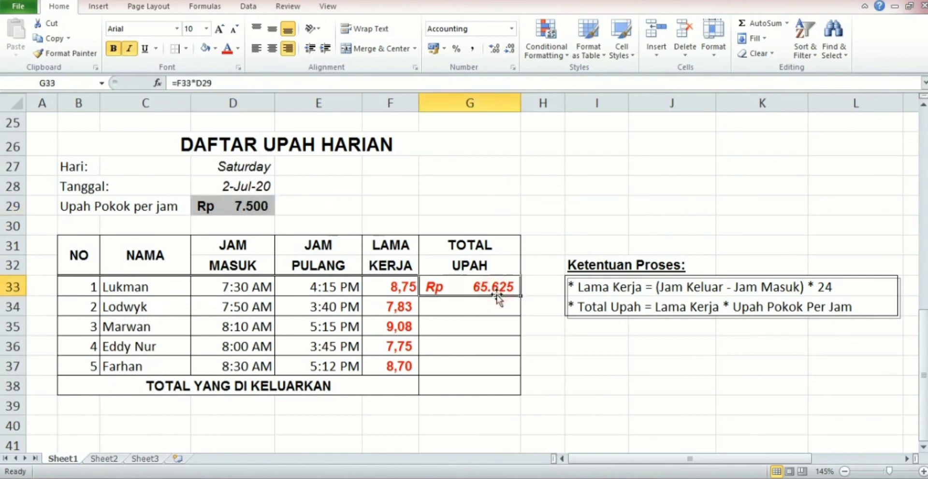
click(196, 82)
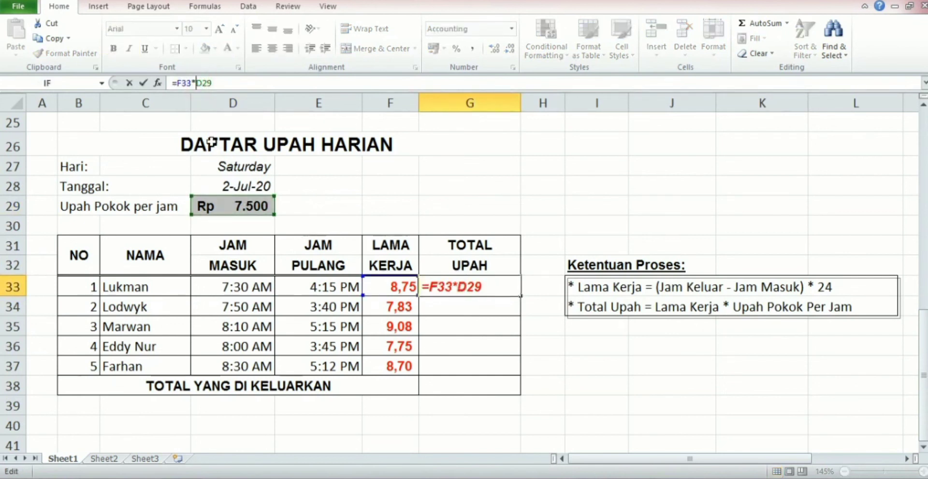
double_click(201, 85)
key(F4)
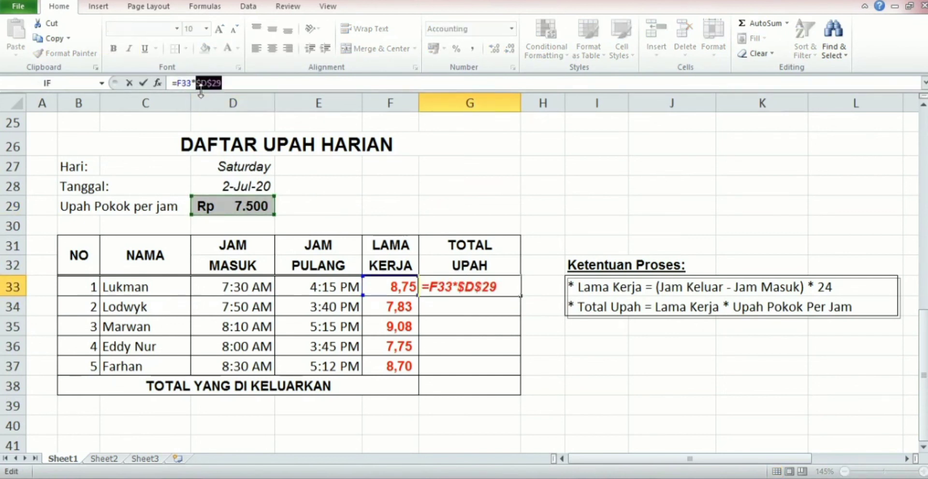
key(Return)
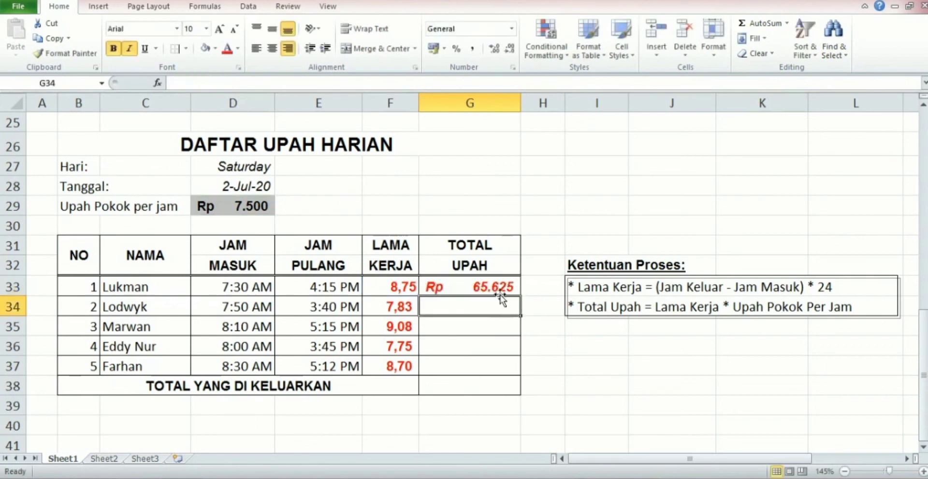
click(499, 285)
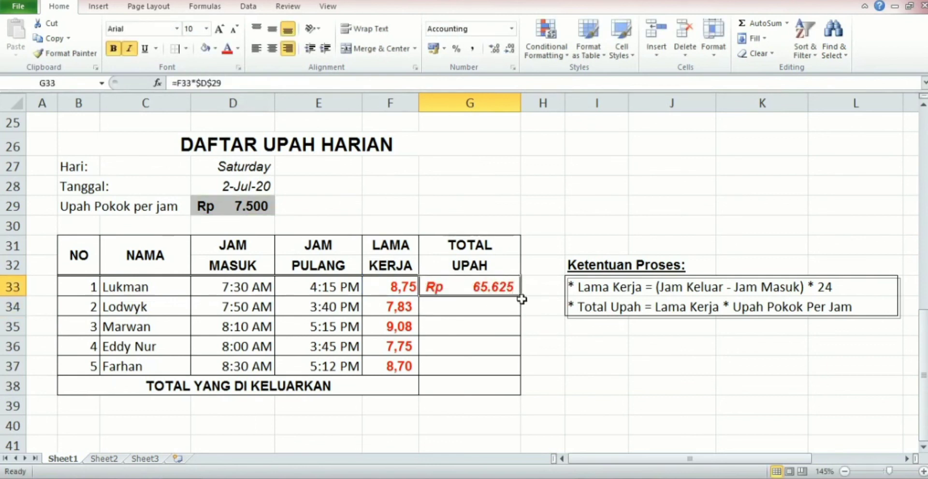
drag(519, 295, 518, 373)
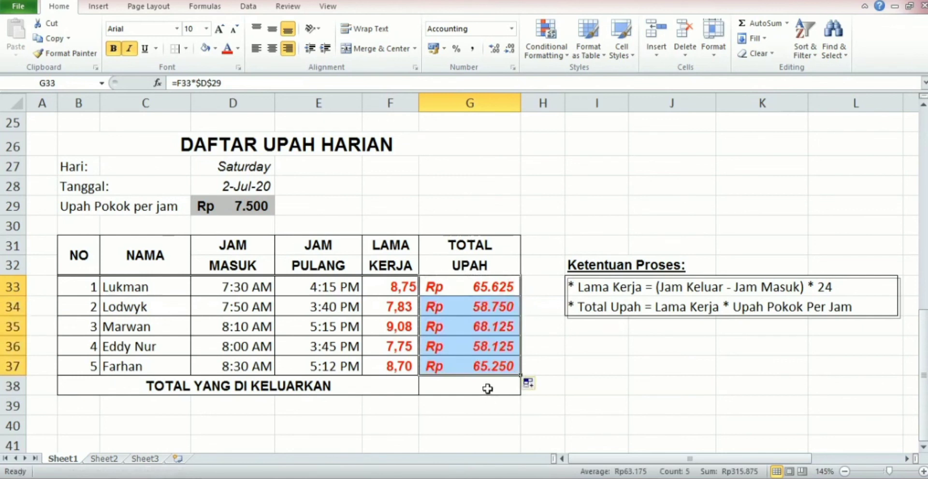
Step: Total the daily wages in the TOTAL YANG DI KELUARKAN cell G38 with =SUM(G33:G37)
click(487, 389)
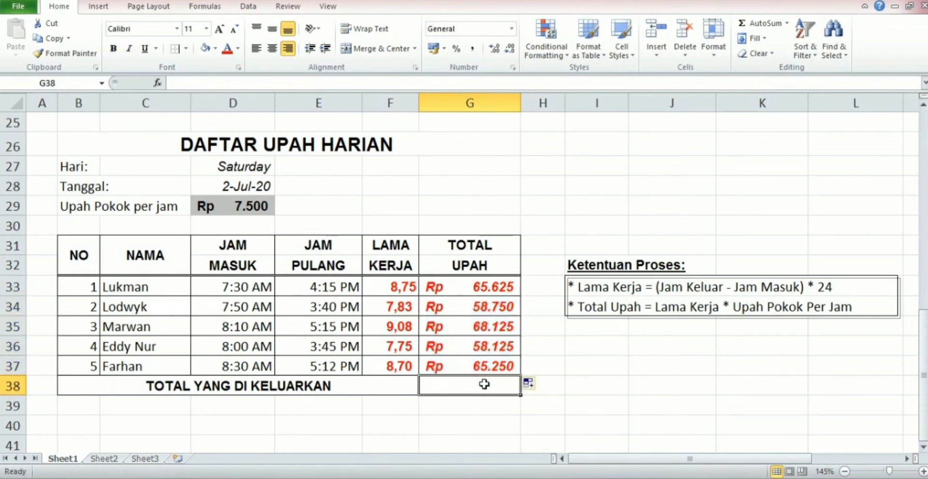
text(=)
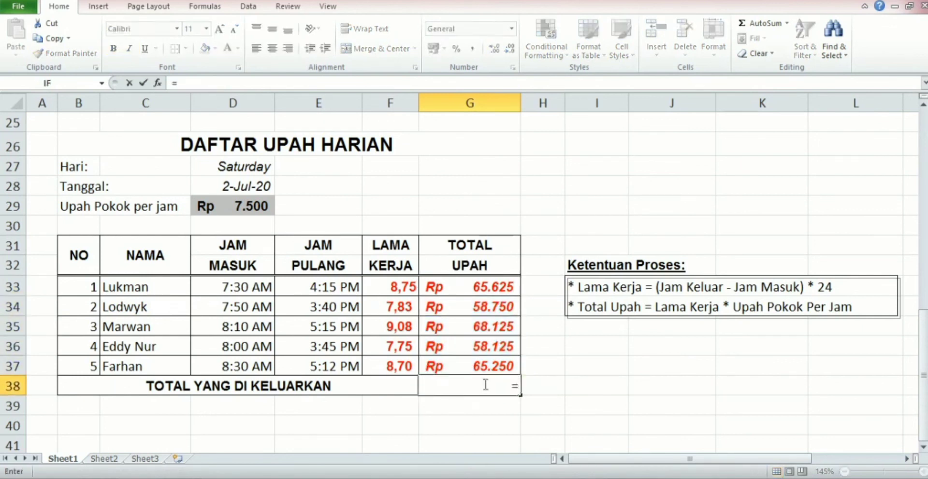
text(SUM)
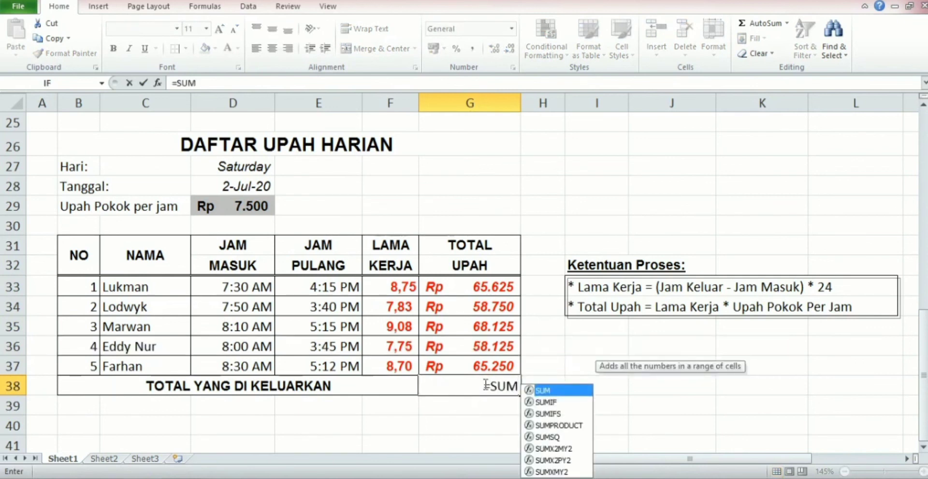
text(()
drag(508, 283, 507, 370)
text())
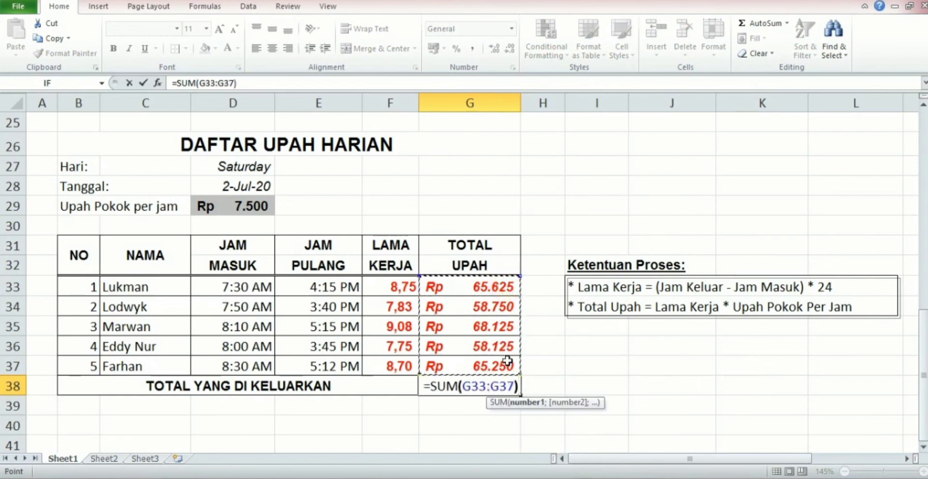
key(Return)
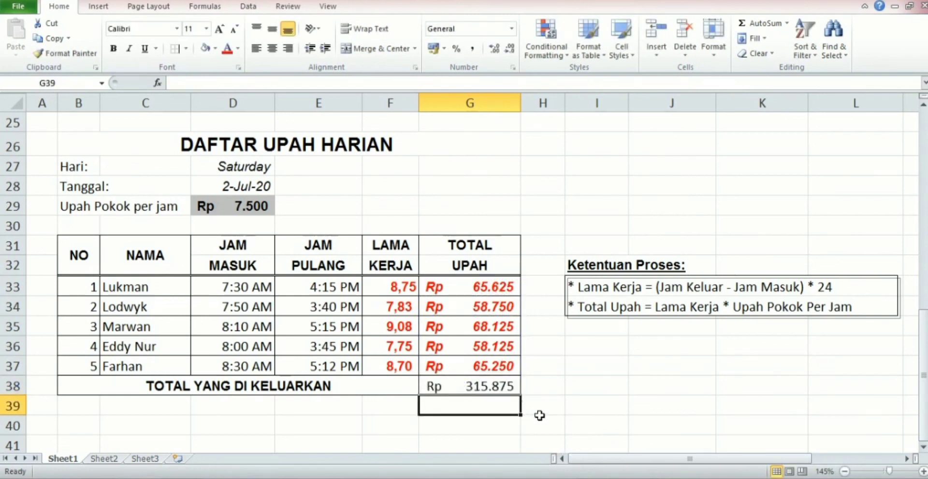
Step: Review the completed DAFTAR UPAH HARIAN table and the BIAYA SEWA INTERNET table with its formula notes and process rules
scroll(554, 403, down, 1)
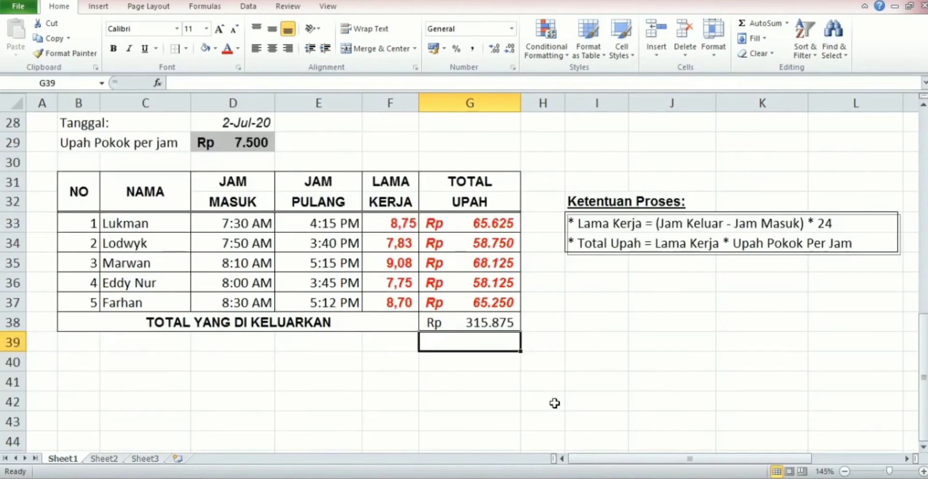
scroll(554, 404, up, 1)
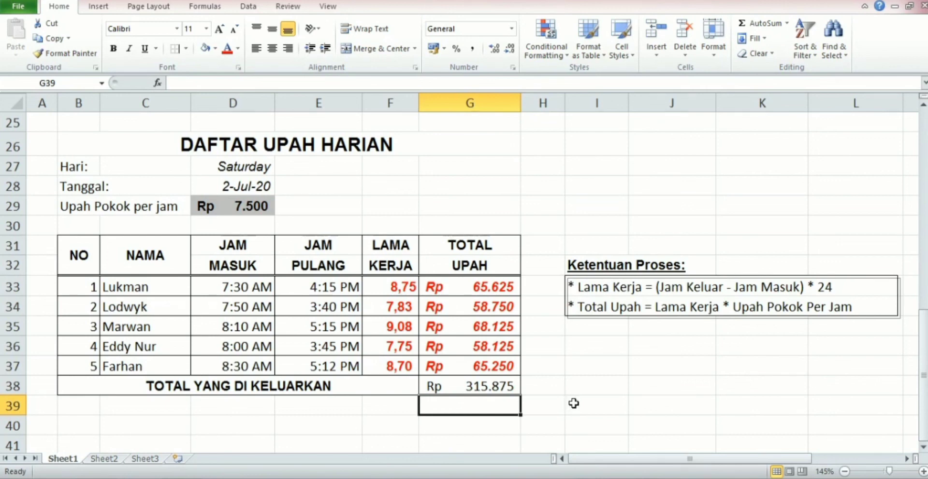
scroll(574, 403, up, 7)
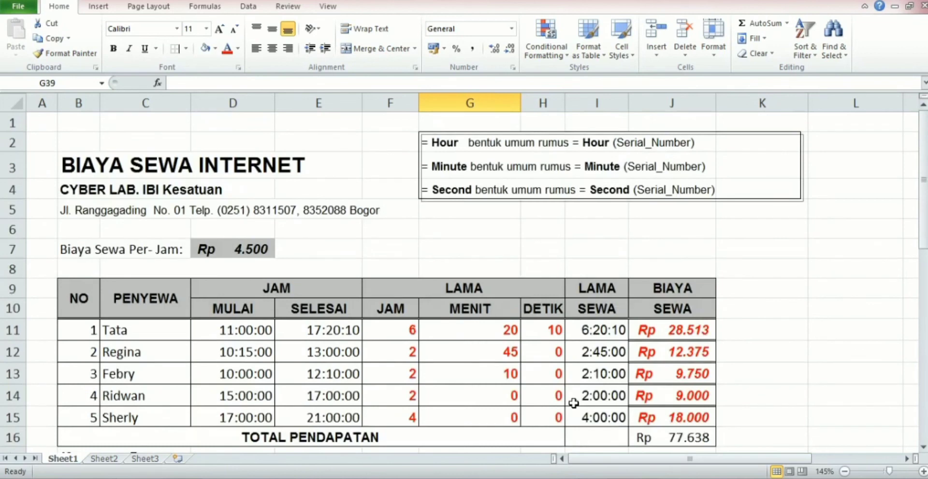
scroll(637, 270, down, 2)
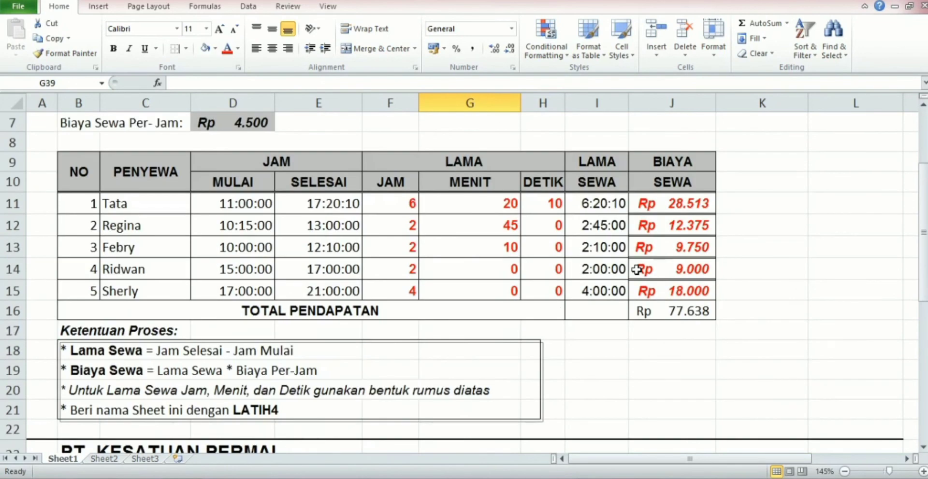
scroll(637, 269, up, 2)
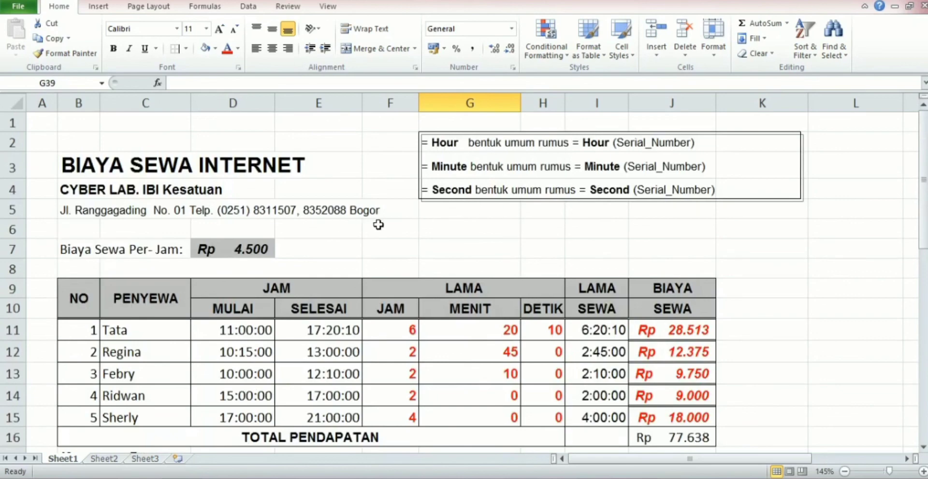
scroll(489, 229, down, 10)
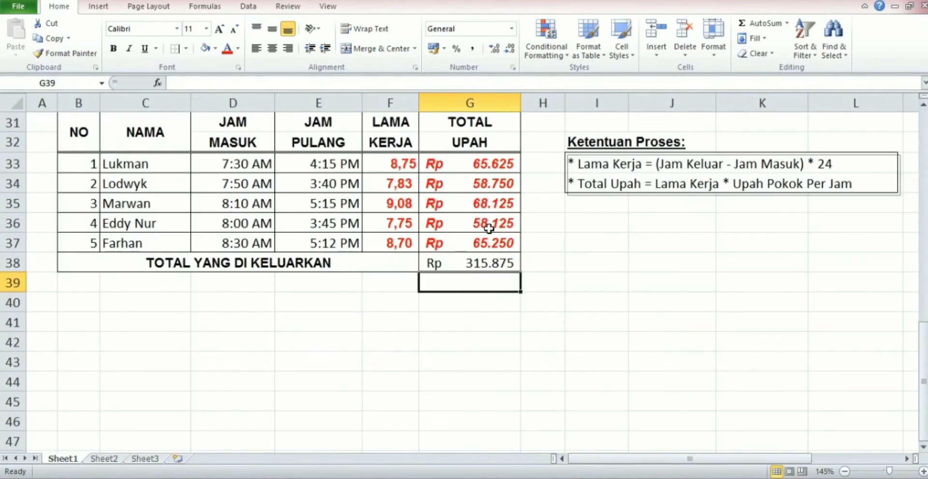
scroll(489, 229, up, 9)
scroll(490, 230, up, 1)
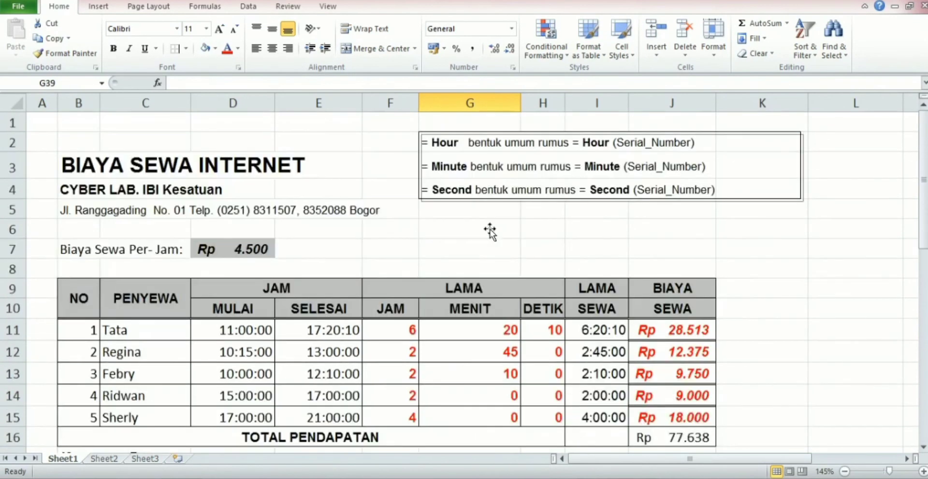